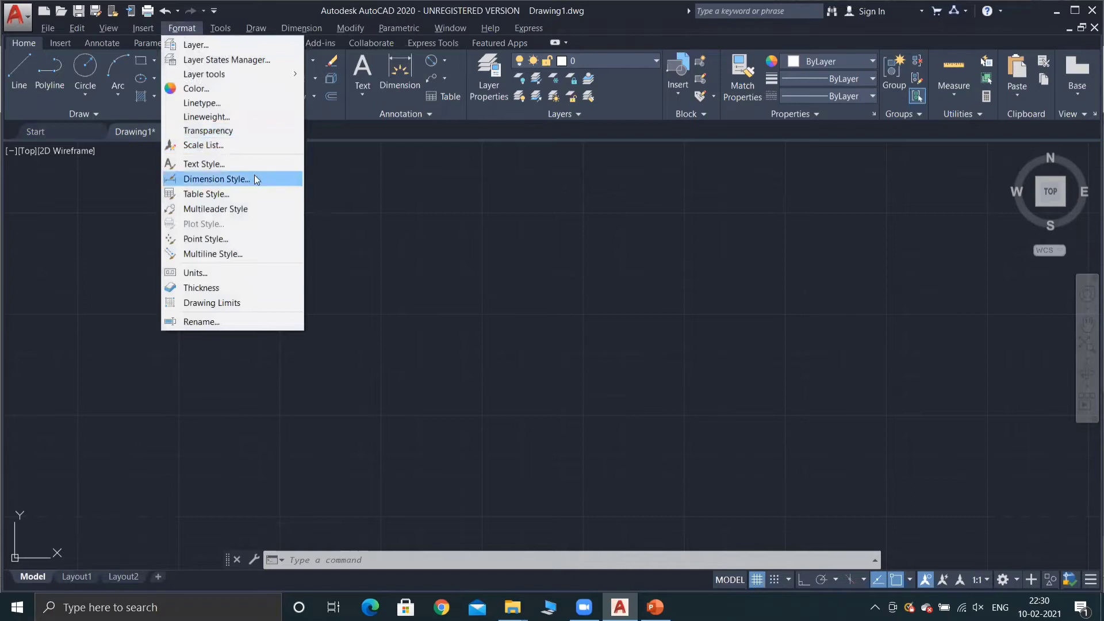
Step: View the Dimension Style Manager, close it, and call up the dimension style command again
left_click(254, 177)
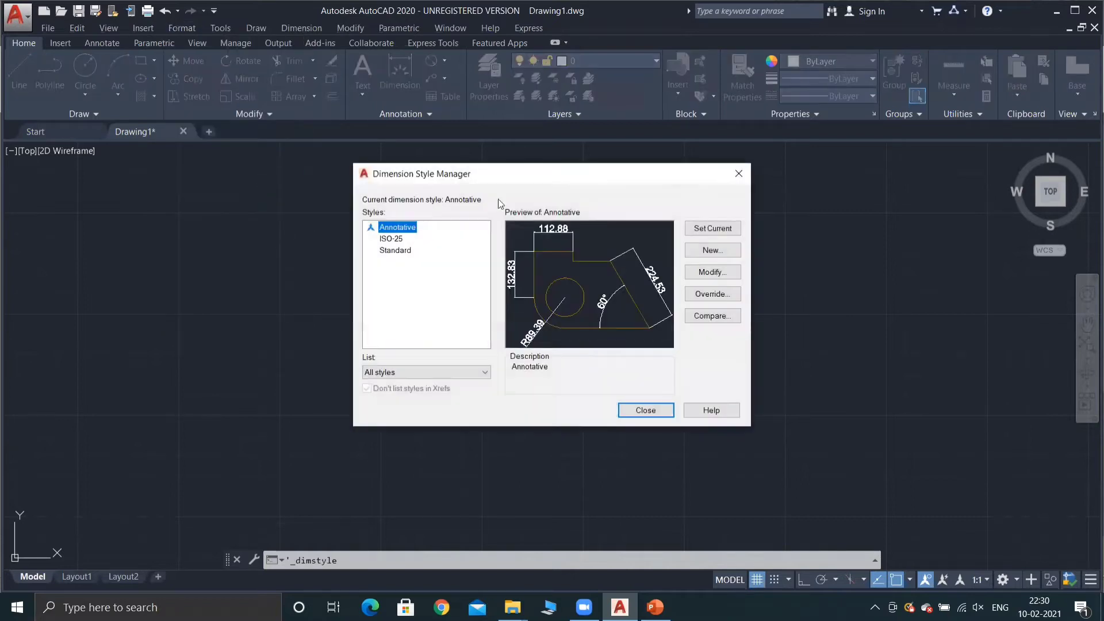
left_click(737, 176)
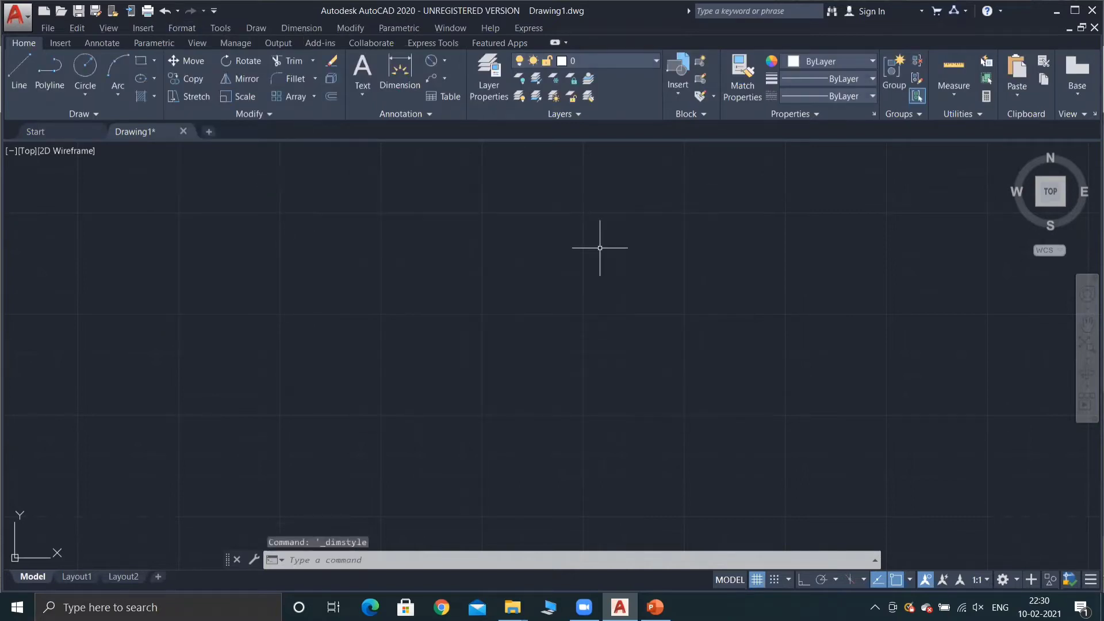
type("d")
key("Return")
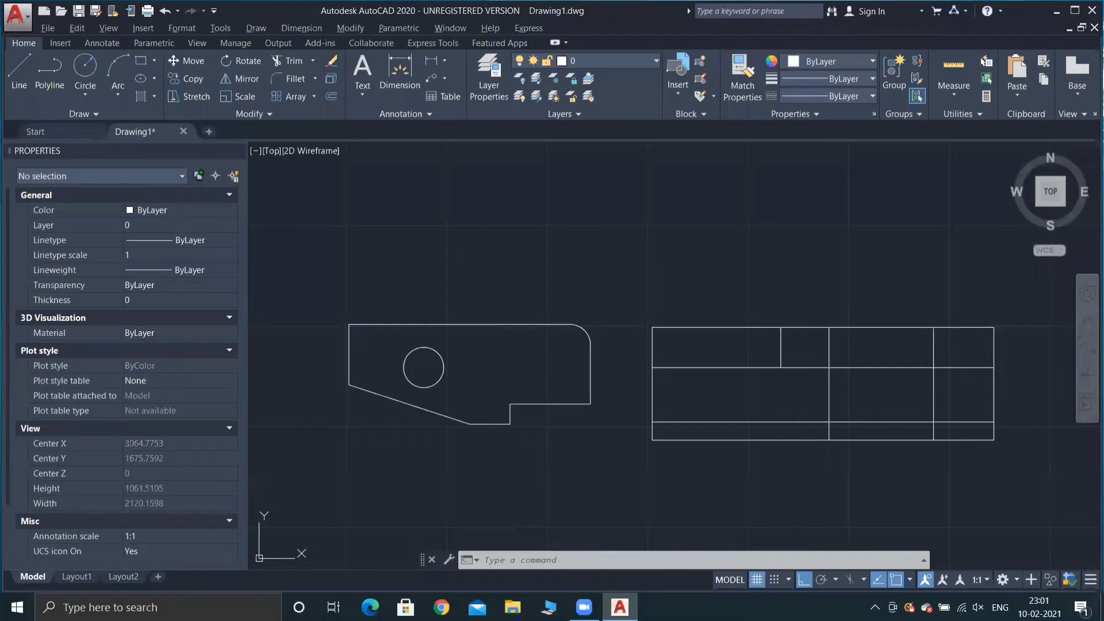
Step: Add a linear dimension above the horizontal top edge of the part with the circular hole
left_click(447, 60)
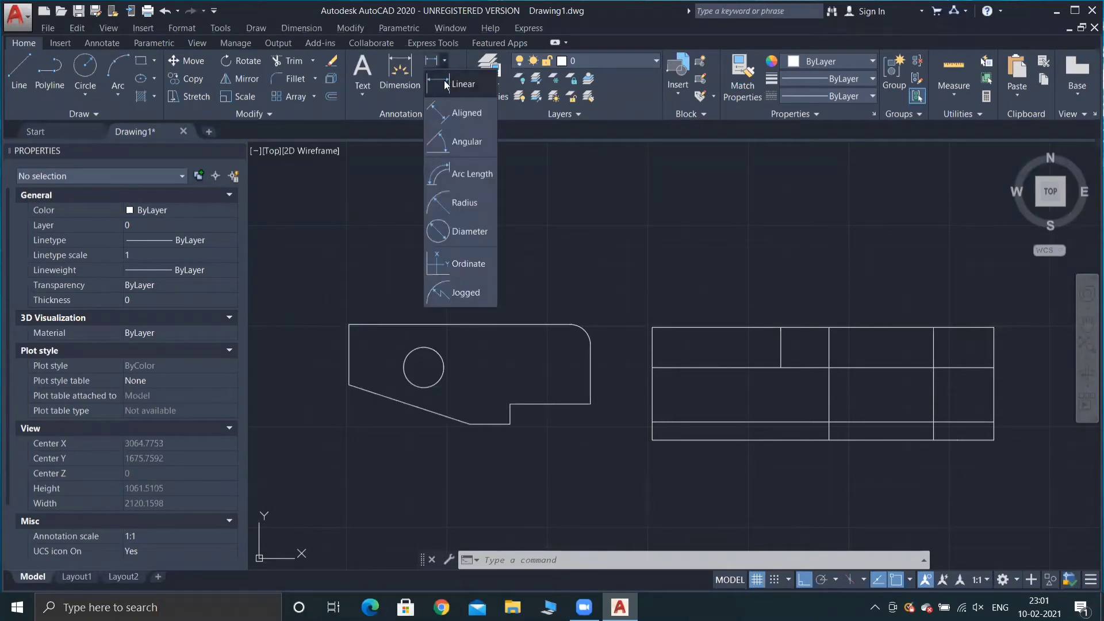
left_click(446, 85)
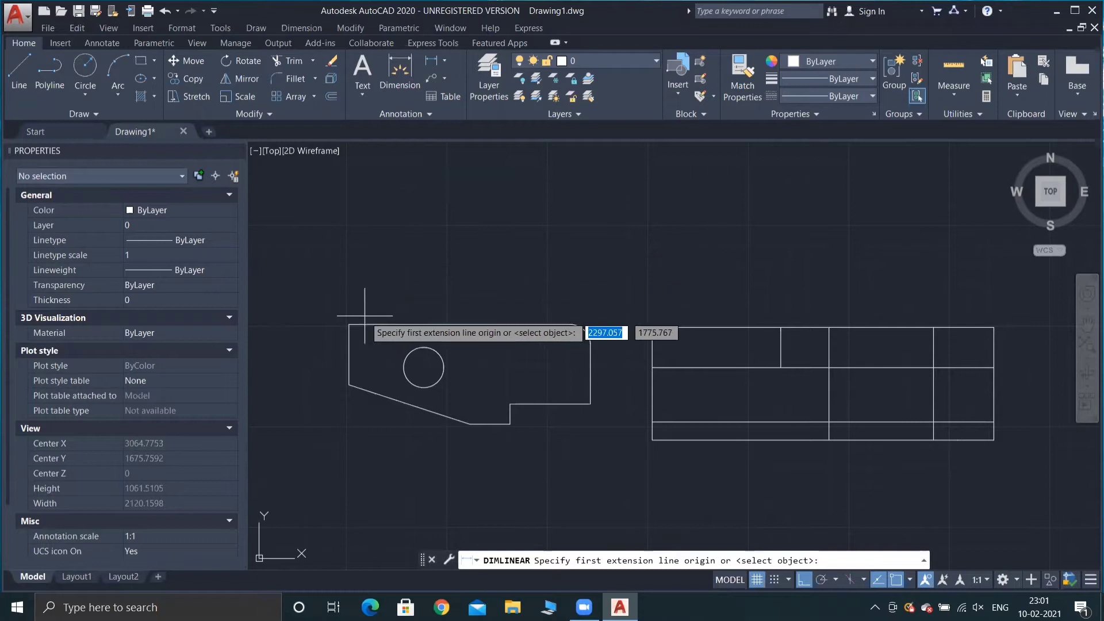
left_click(349, 325)
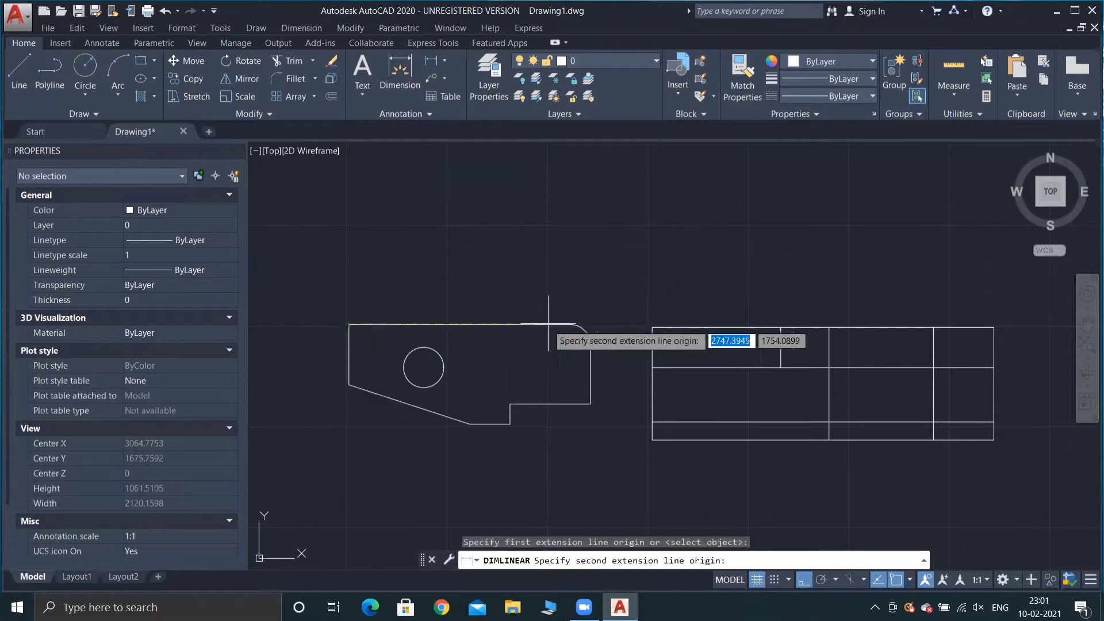
left_click(570, 325)
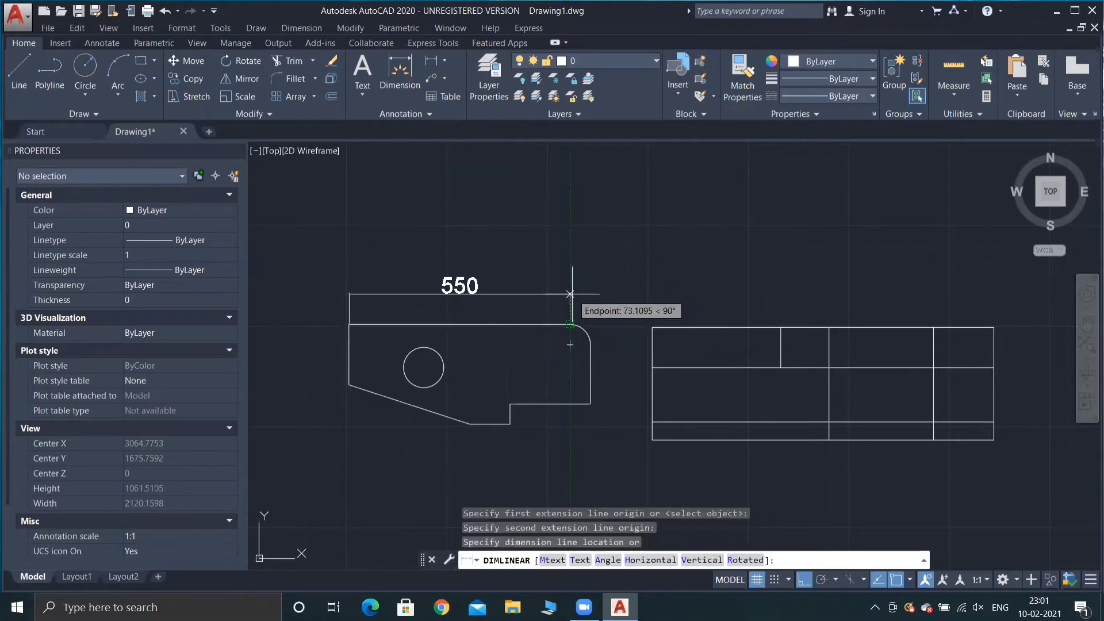
left_click(608, 277)
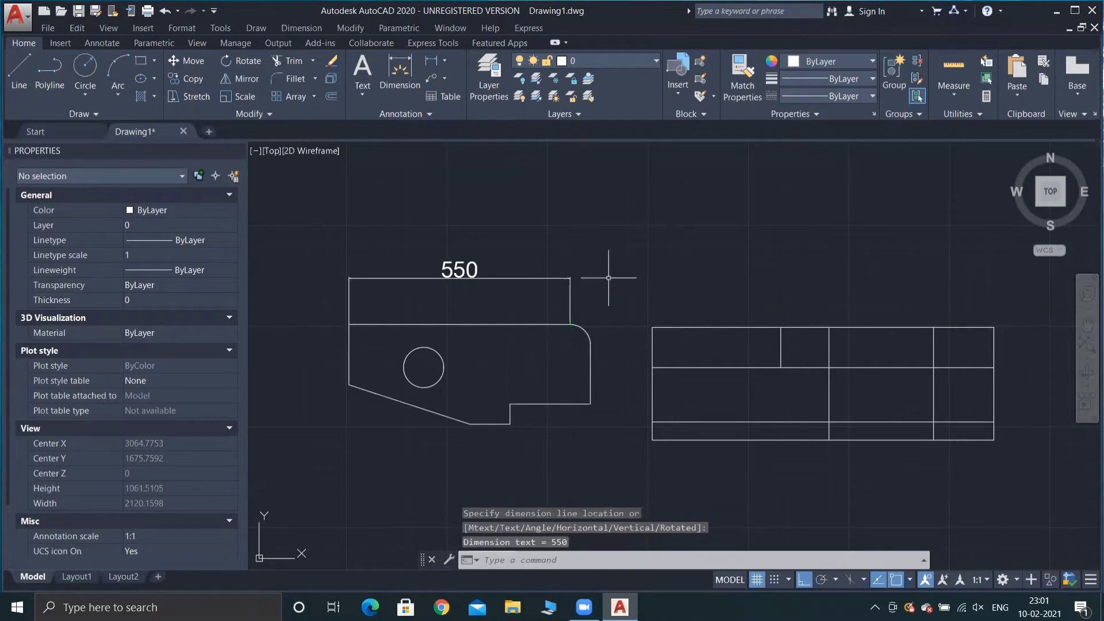
left_click(570, 281)
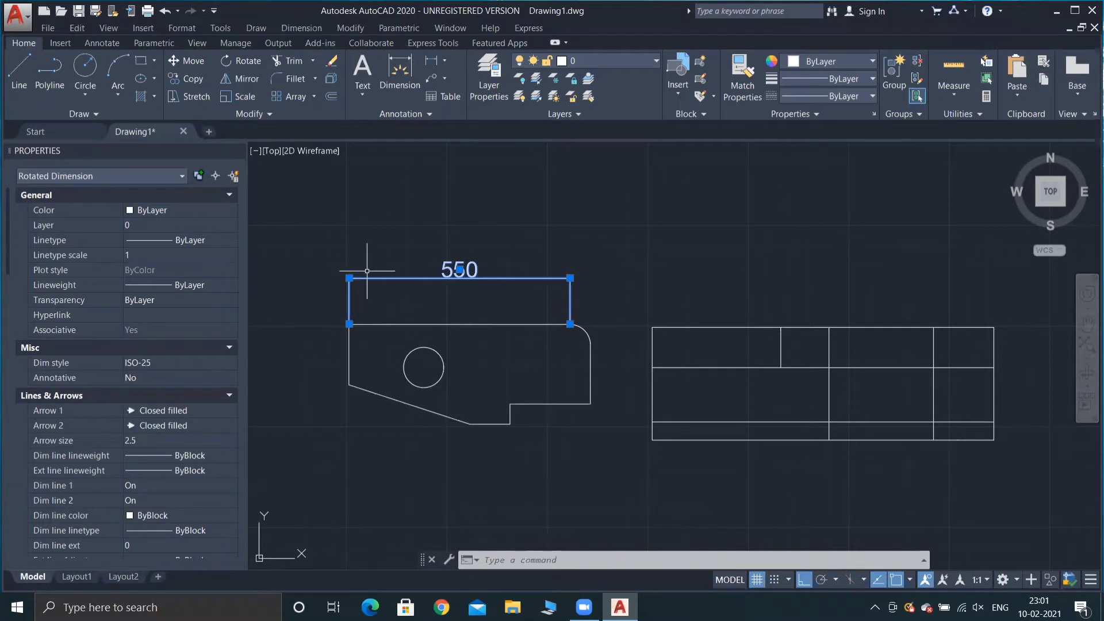
key("Escape")
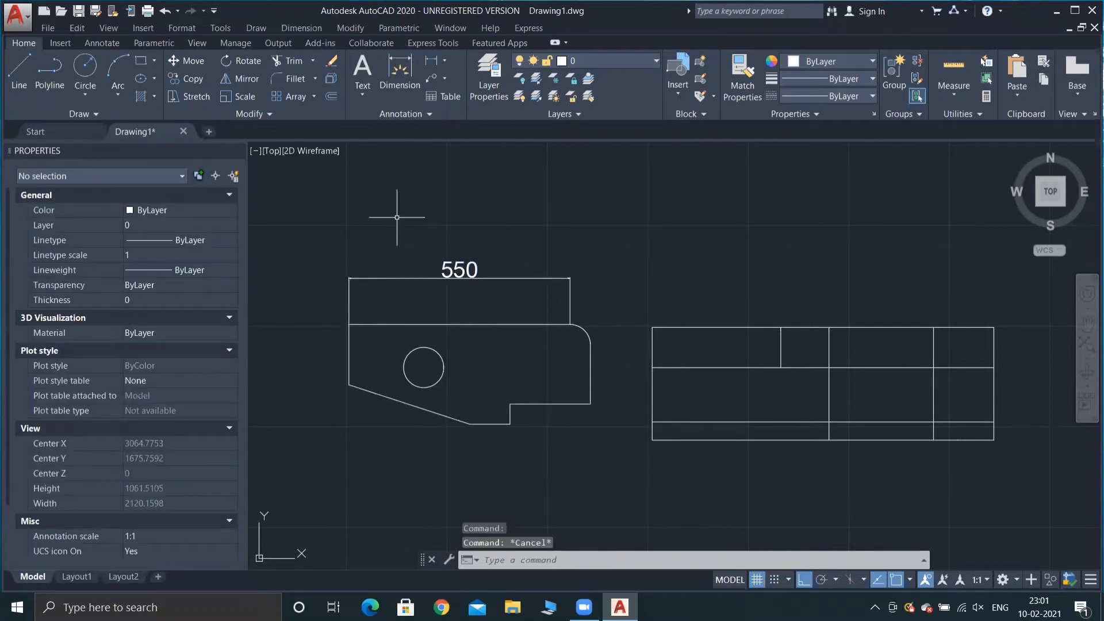
Step: Set the ISO-25 dimension style's overall scale to 5 and make the style current
type("d")
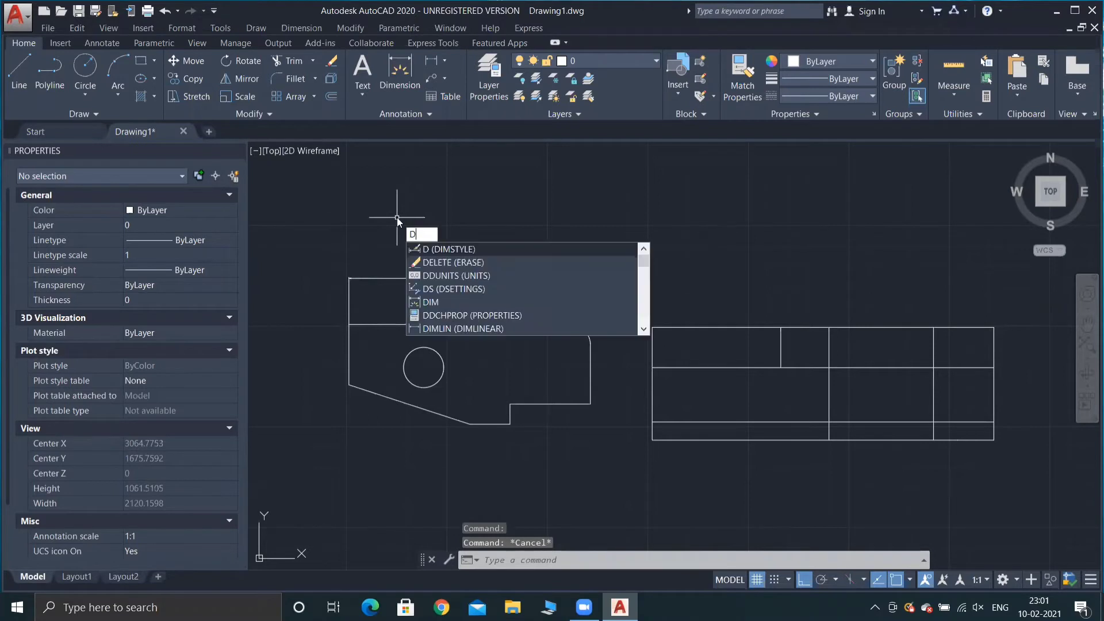
key("Return")
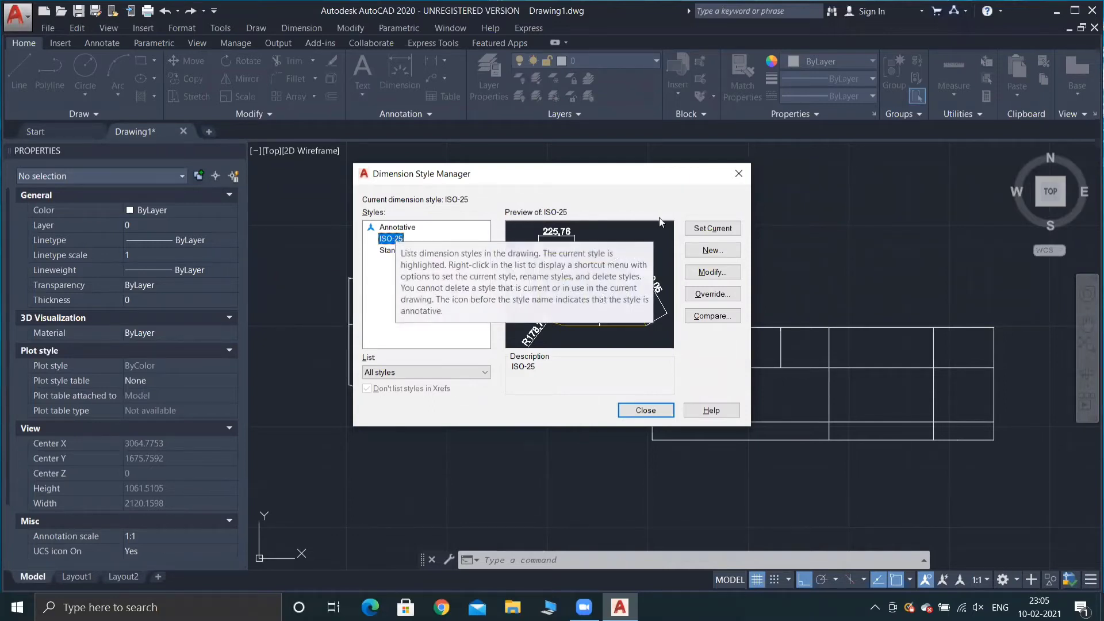
left_click(731, 273)
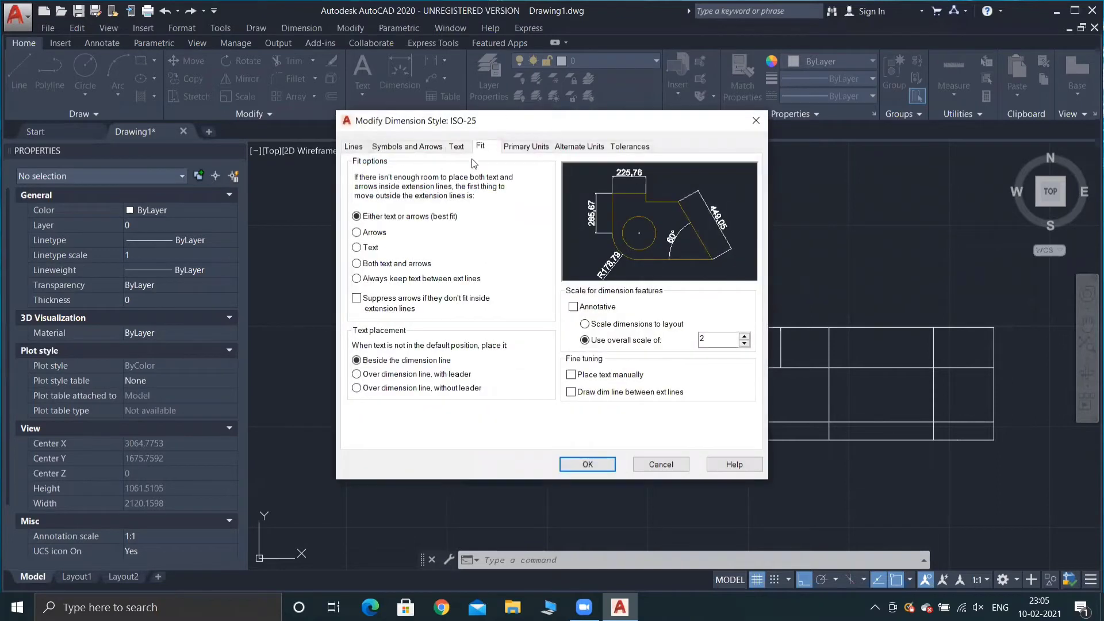
left_click(728, 343)
key("BackSpace")
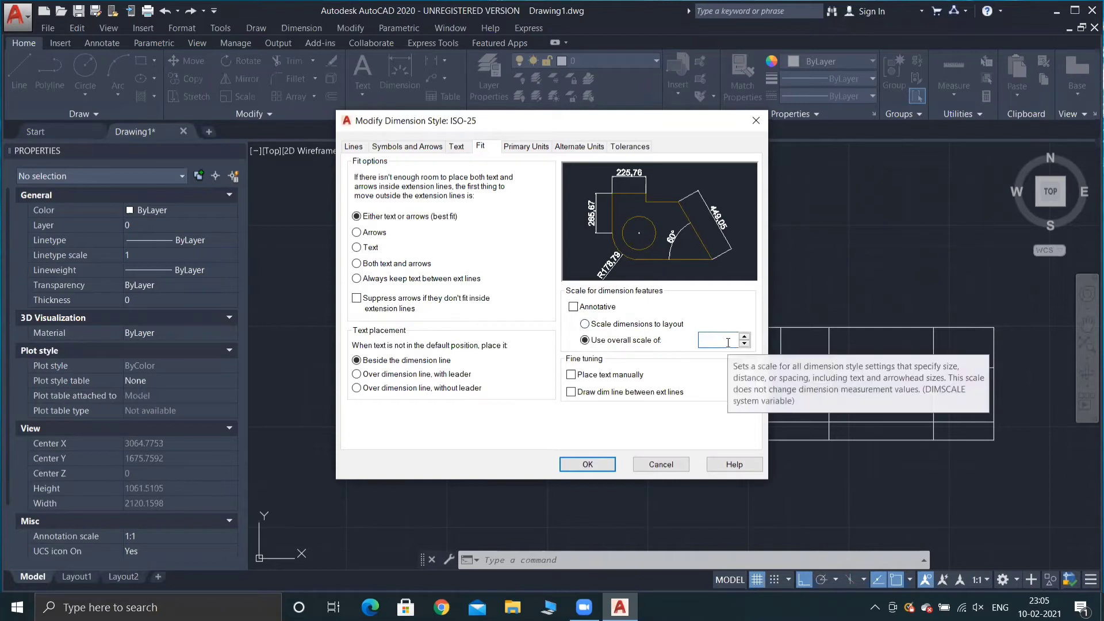
type("5")
left_click(575, 462)
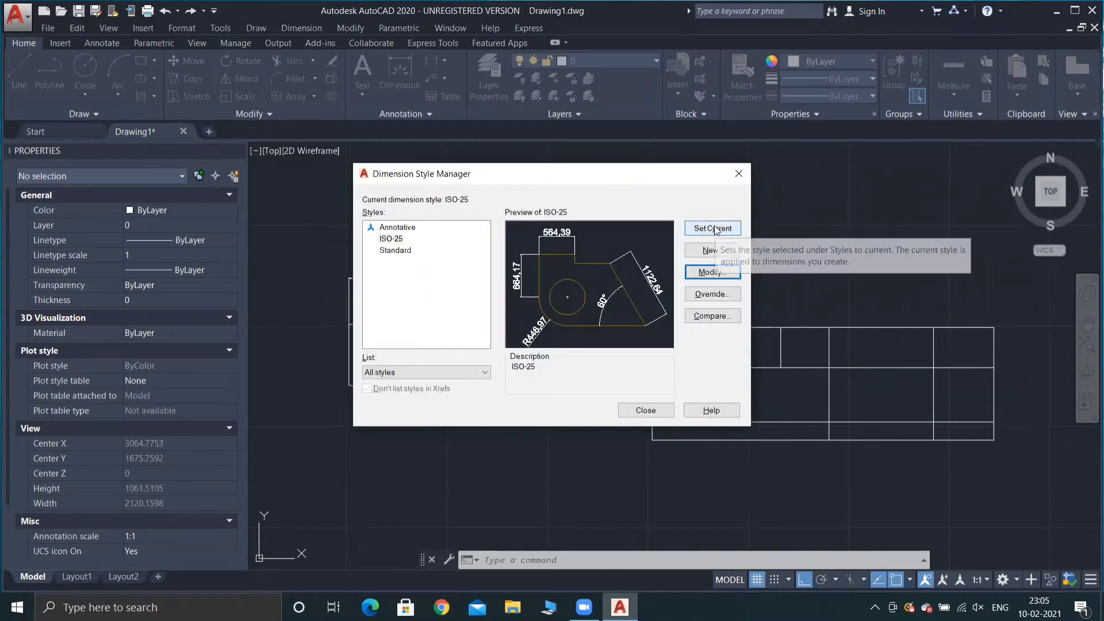
left_click(715, 229)
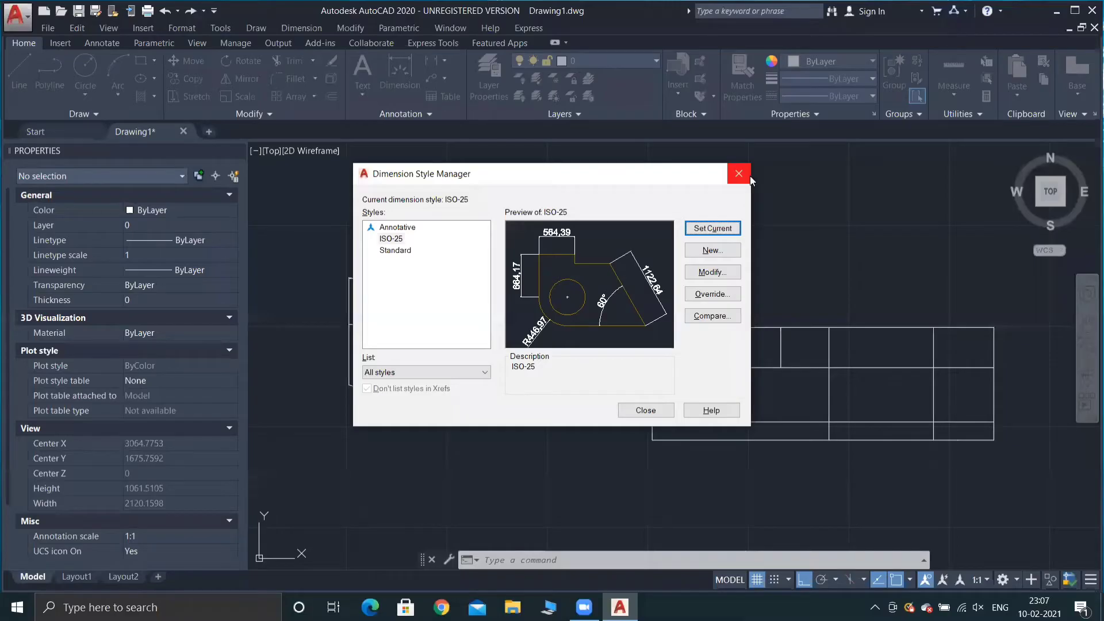
left_click(739, 174)
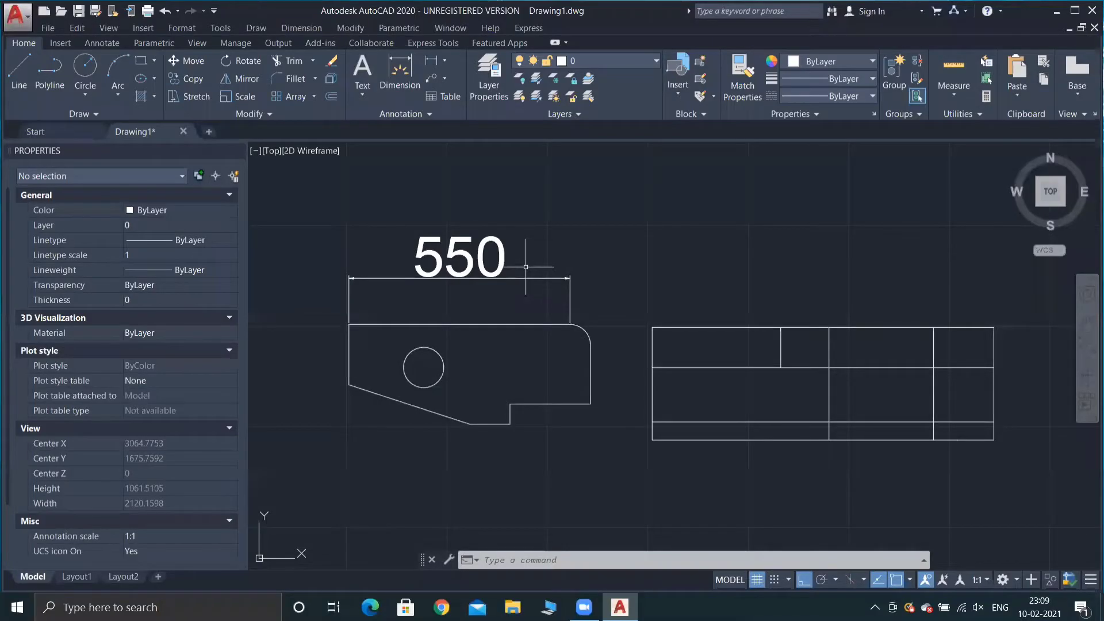
Step: Modify the ISO-25 dimension style to use an overall scale of 2 and make it current
type("d")
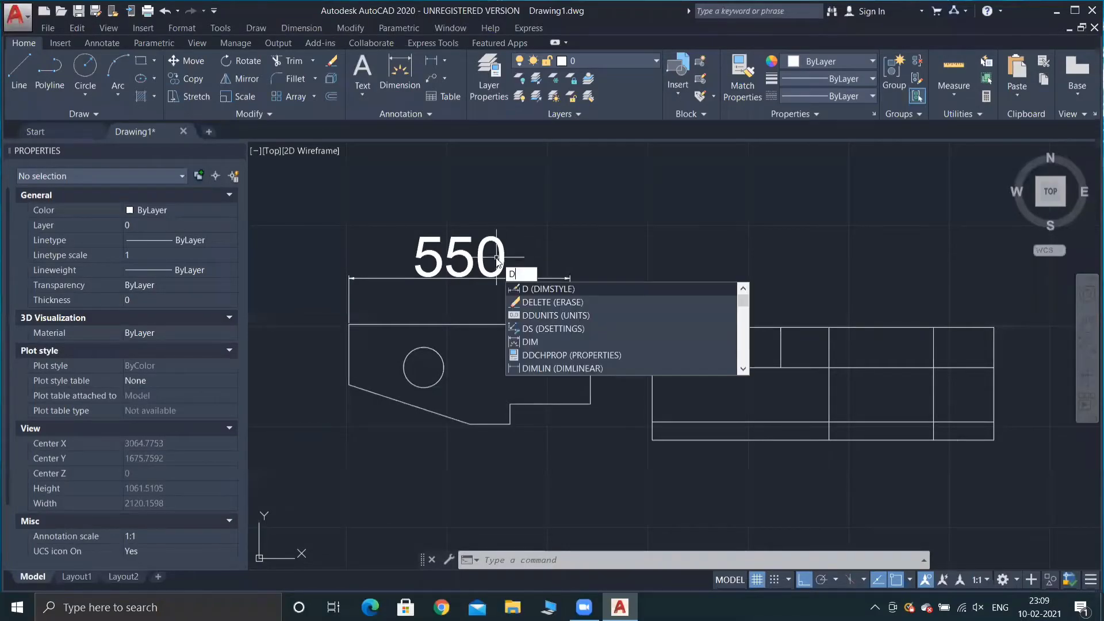
key("Return")
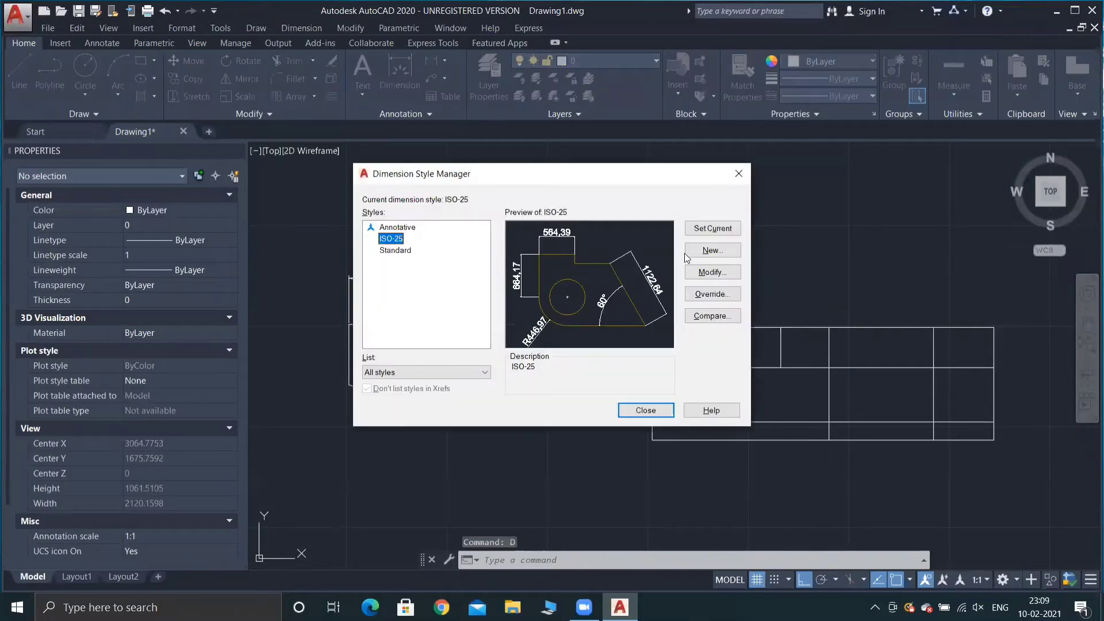
left_click(708, 272)
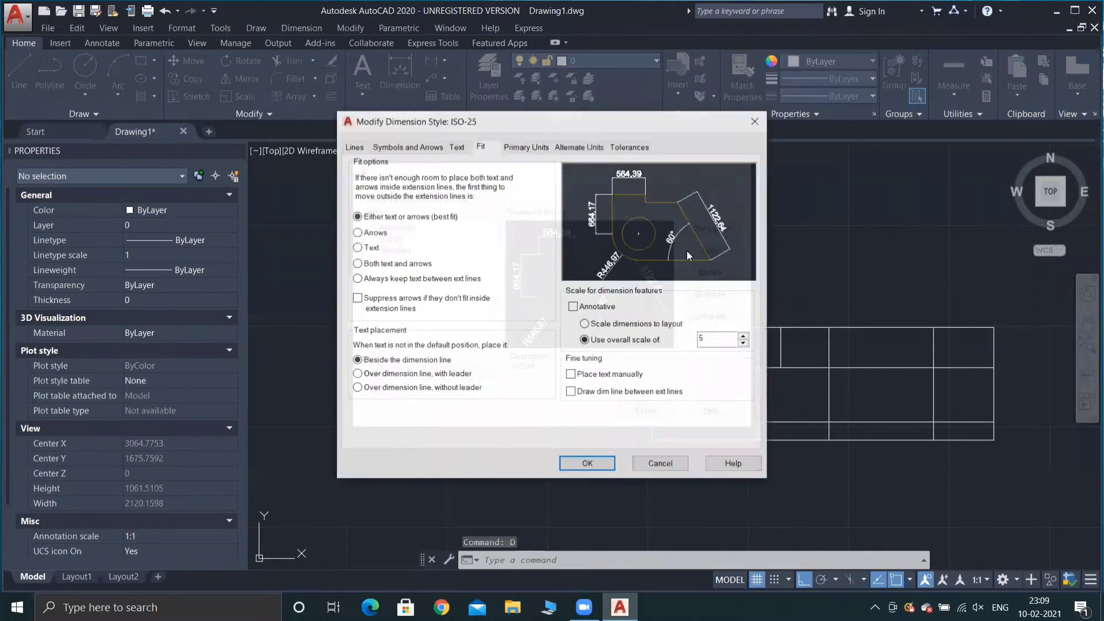
double_click(705, 338)
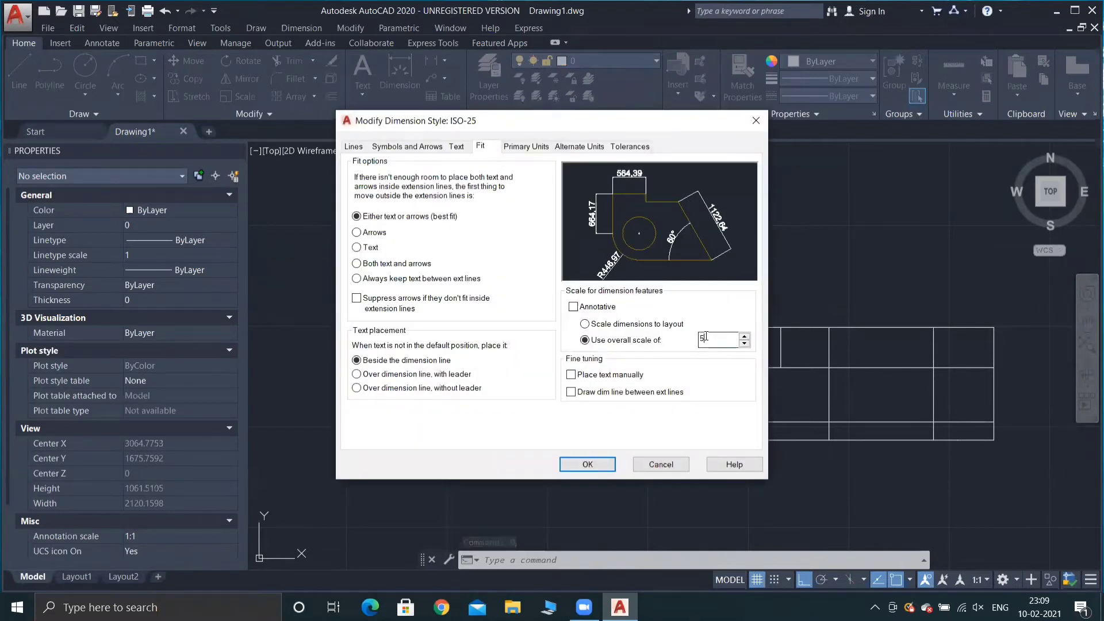
key("BackSpace")
type("2")
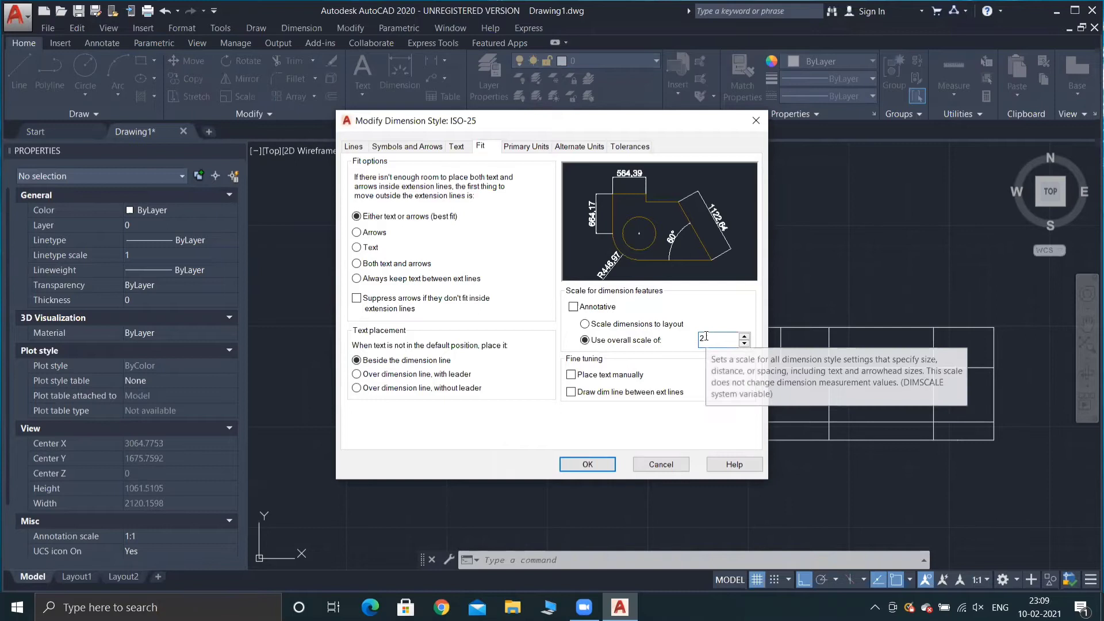
left_click(585, 460)
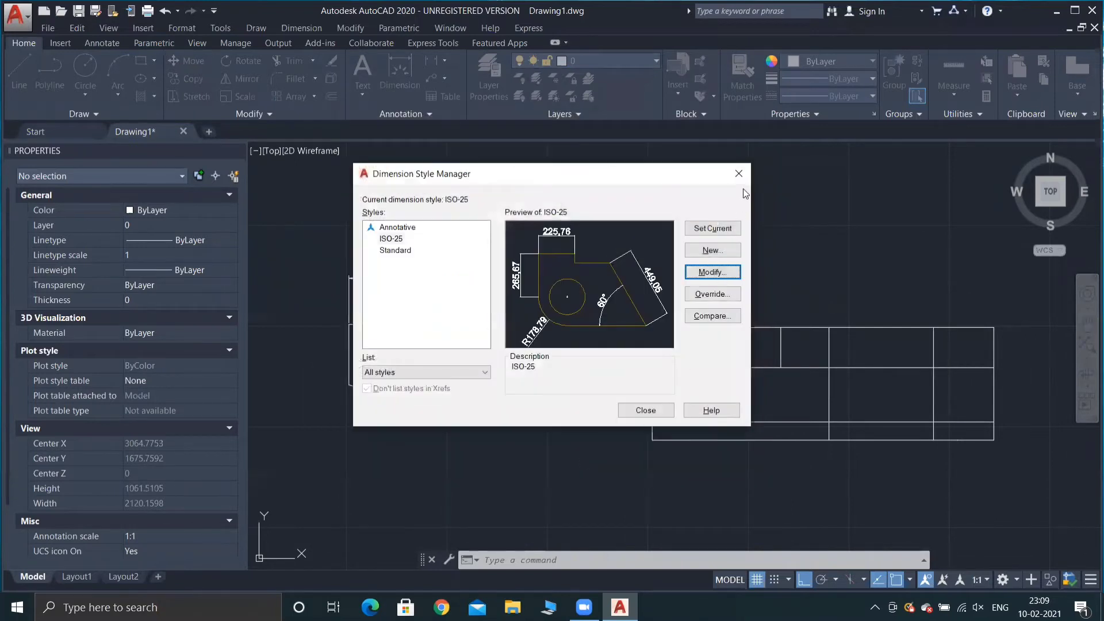
left_click(731, 228)
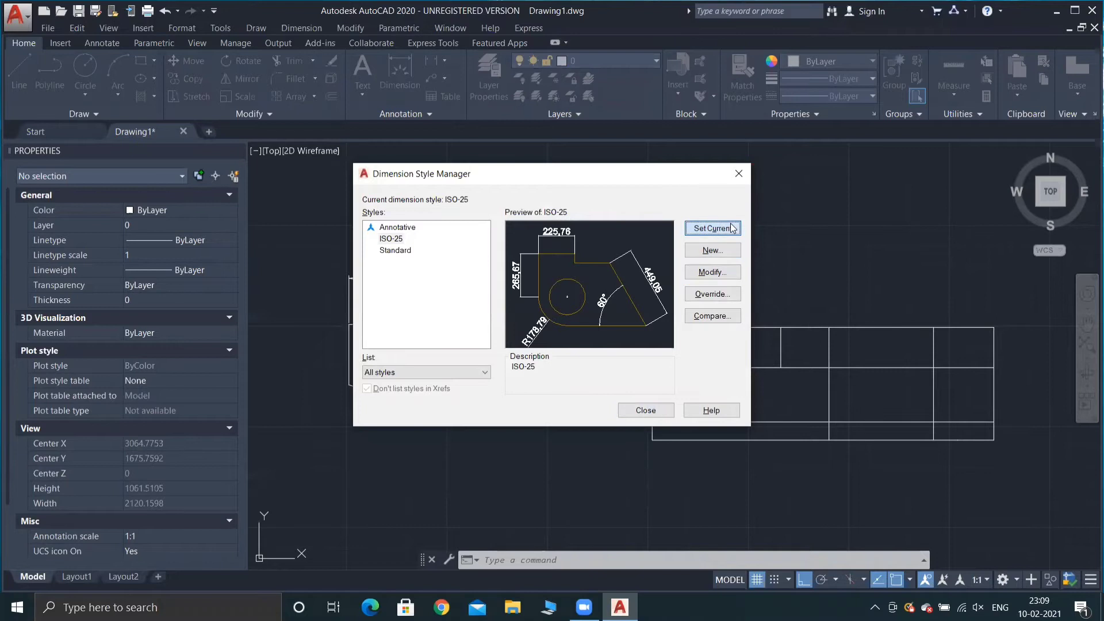
left_click(622, 409)
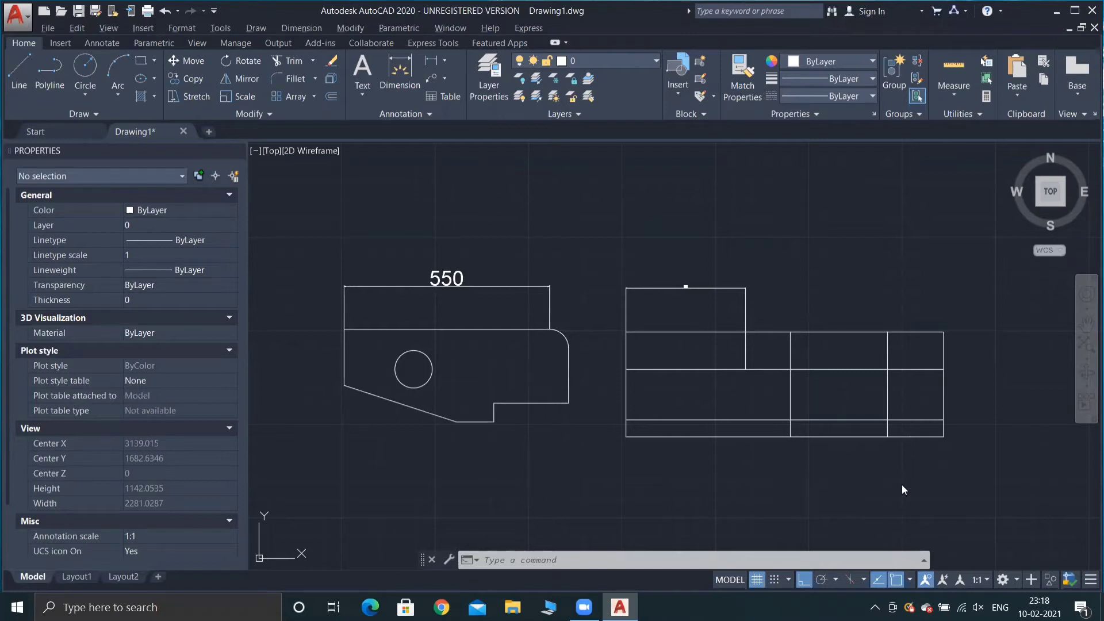
Step: Set the drawing's annotation scale to 1:10
left_click(987, 582)
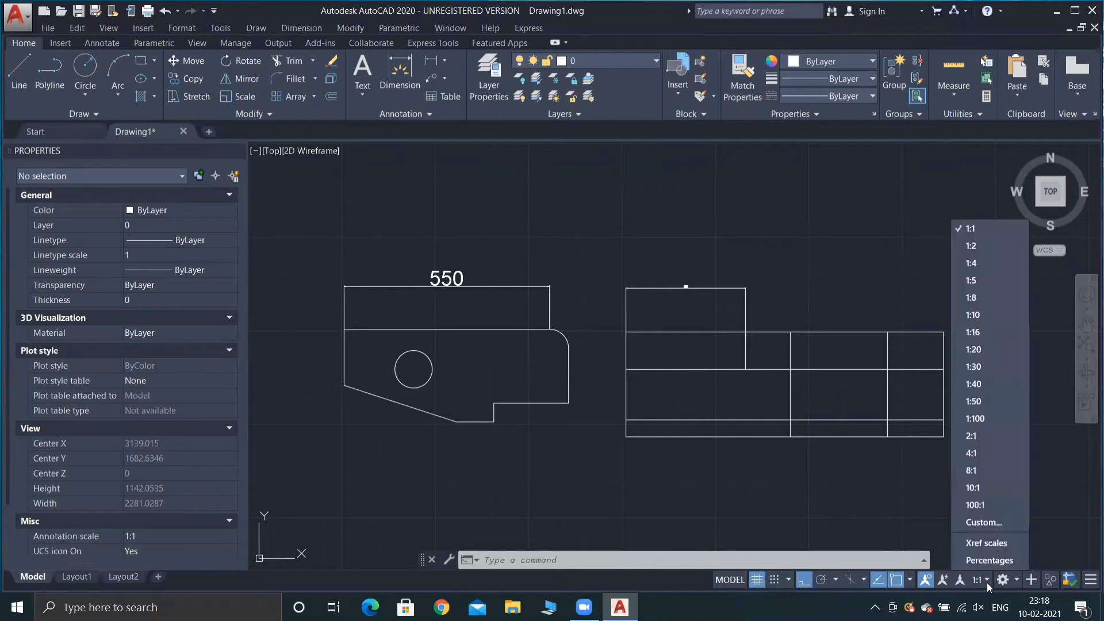
left_click(987, 315)
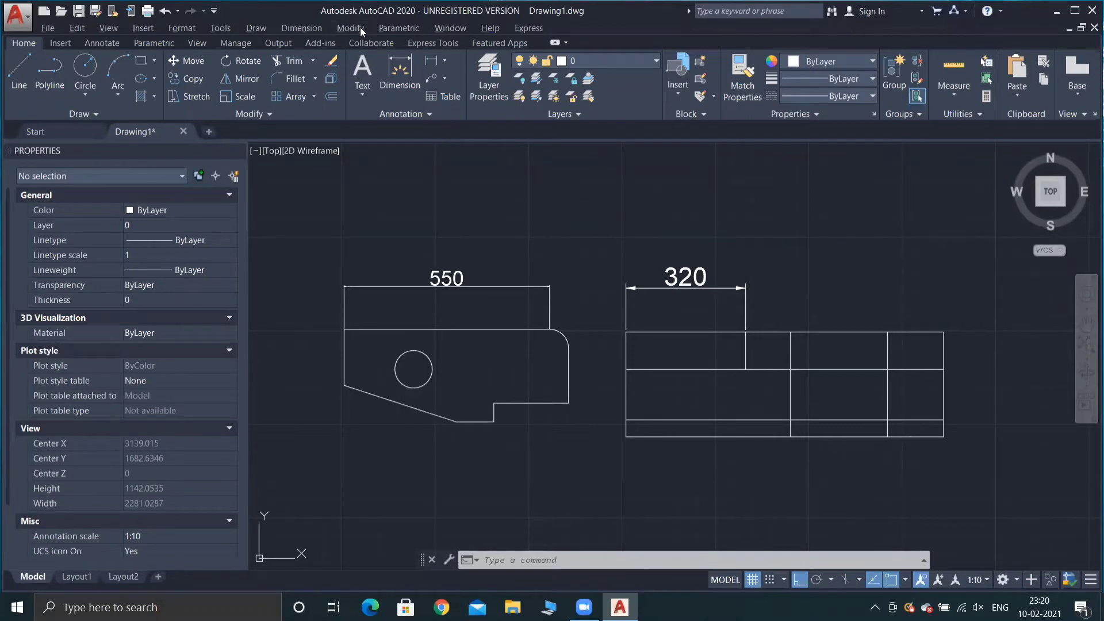
Step: Start creating a new dimension style and name it "dim 1"
left_click(183, 28)
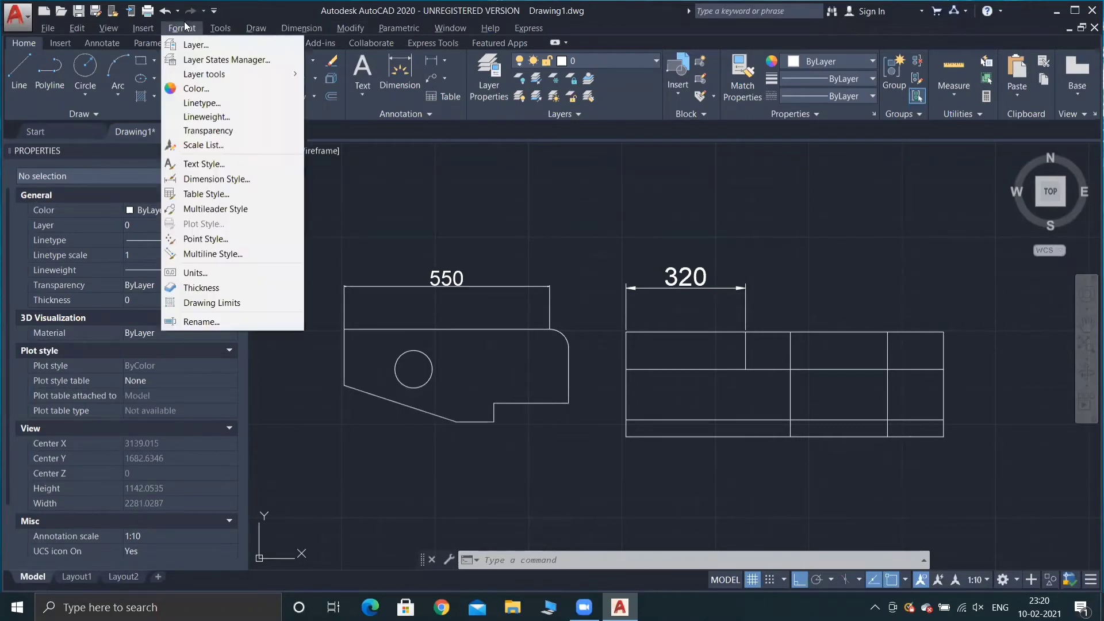
left_click(204, 179)
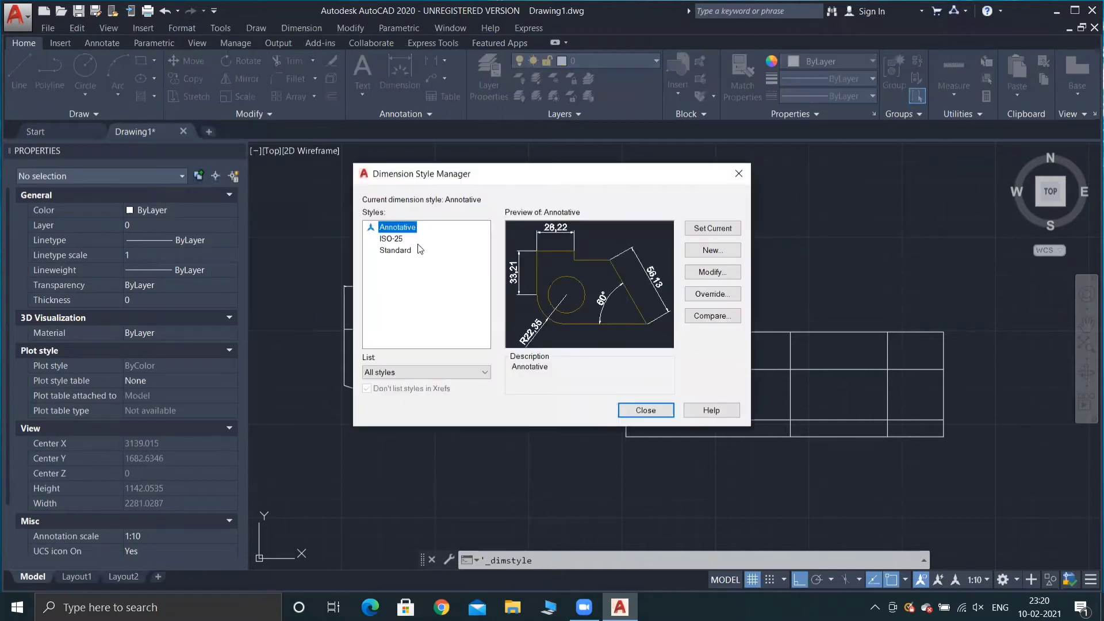
left_click(712, 250)
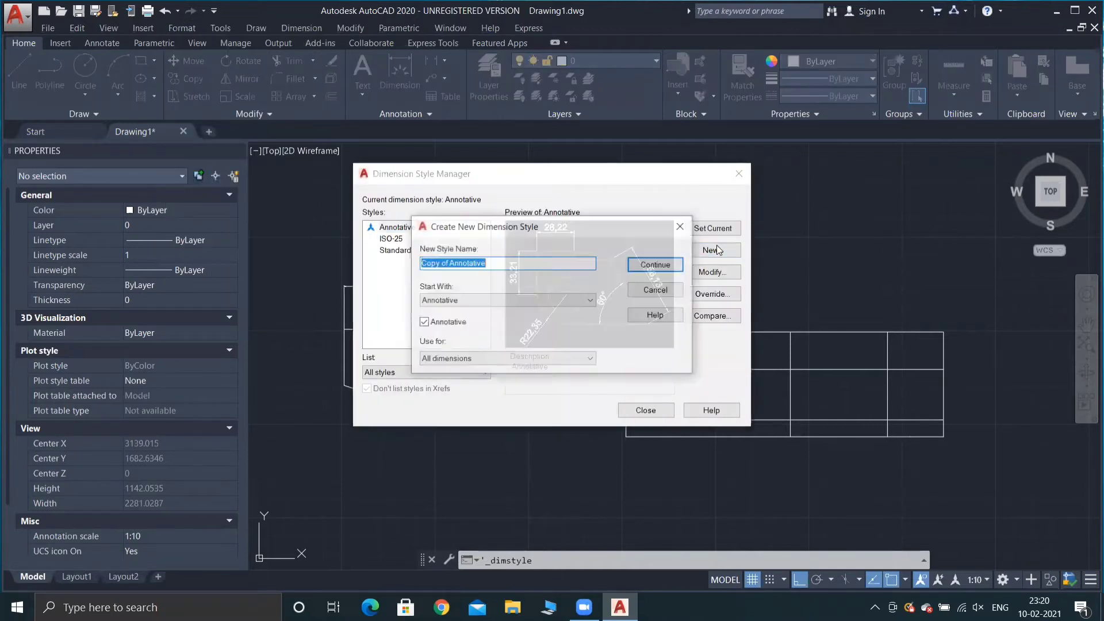
left_click(529, 262)
key("BackSpace")
key("BackSpace")
key("BackSpace")
key("BackSpace")
key("BackSpace")
key("BackSpace")
key("BackSpace")
key("BackSpace")
key("BackSpace")
key("BackSpace")
key("BackSpace")
key("BackSpace")
key("BackSpace")
key("BackSpace")
key("BackSpace")
key("BackSpace")
key("BackSpace")
key("BackSpace")
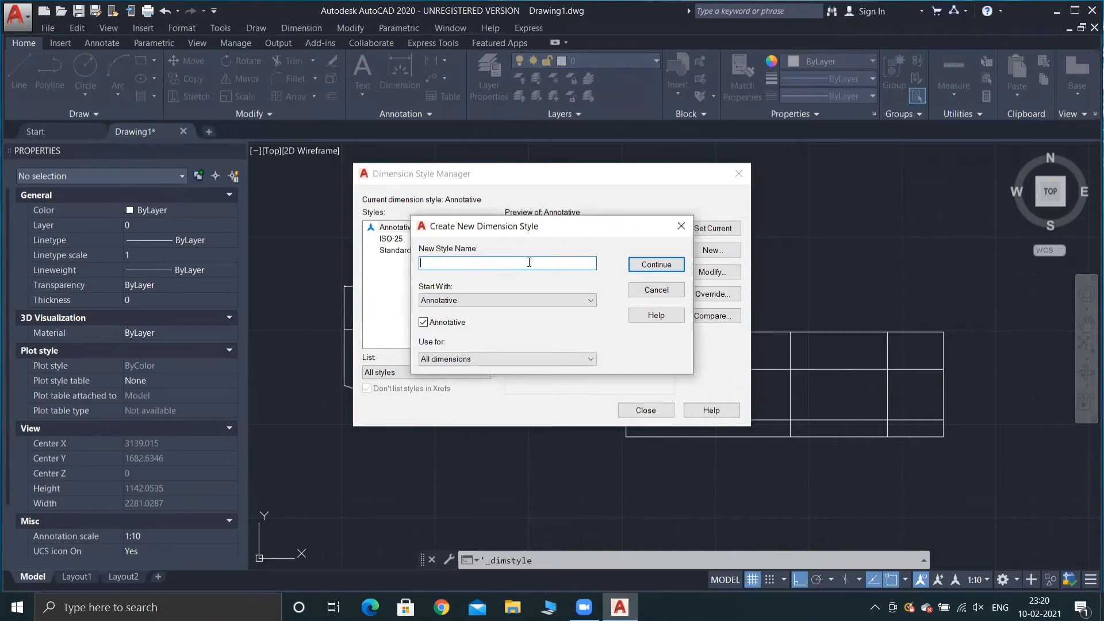
type("dim 1")
Step: Base the new dimension style on Annotative and apply it to all dimensions
left_click(432, 304)
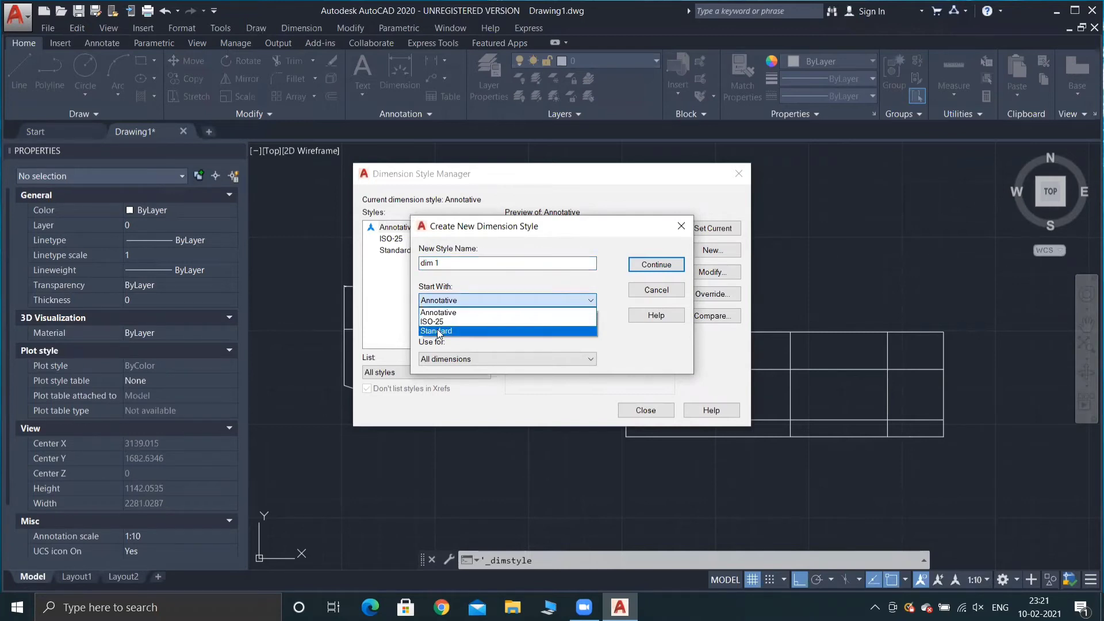
left_click(438, 331)
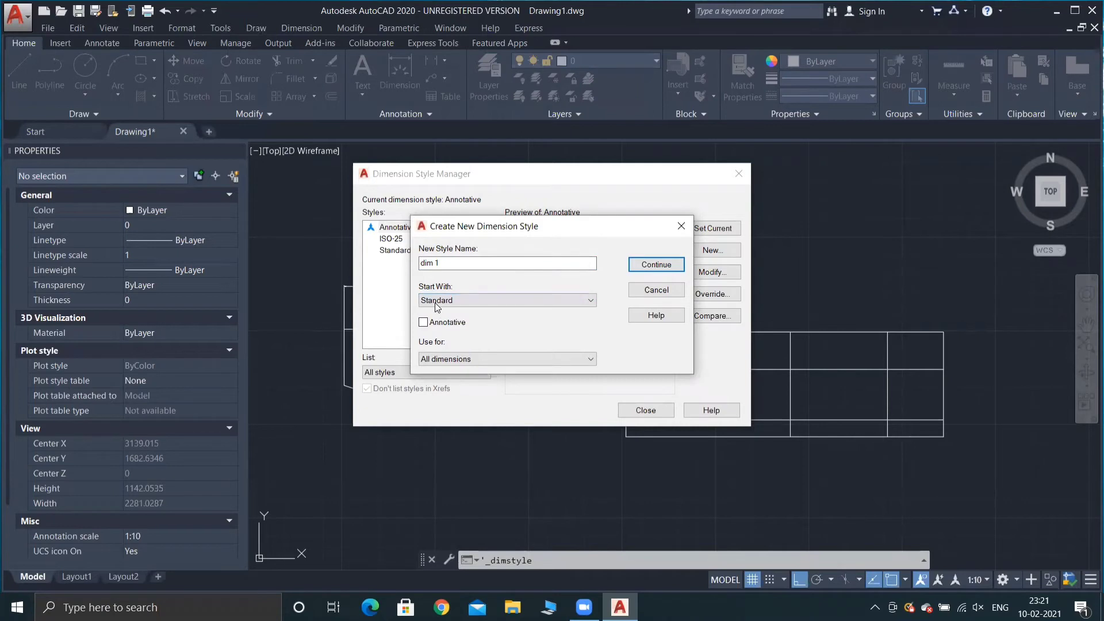
left_click(438, 301)
left_click(439, 312)
left_click(436, 358)
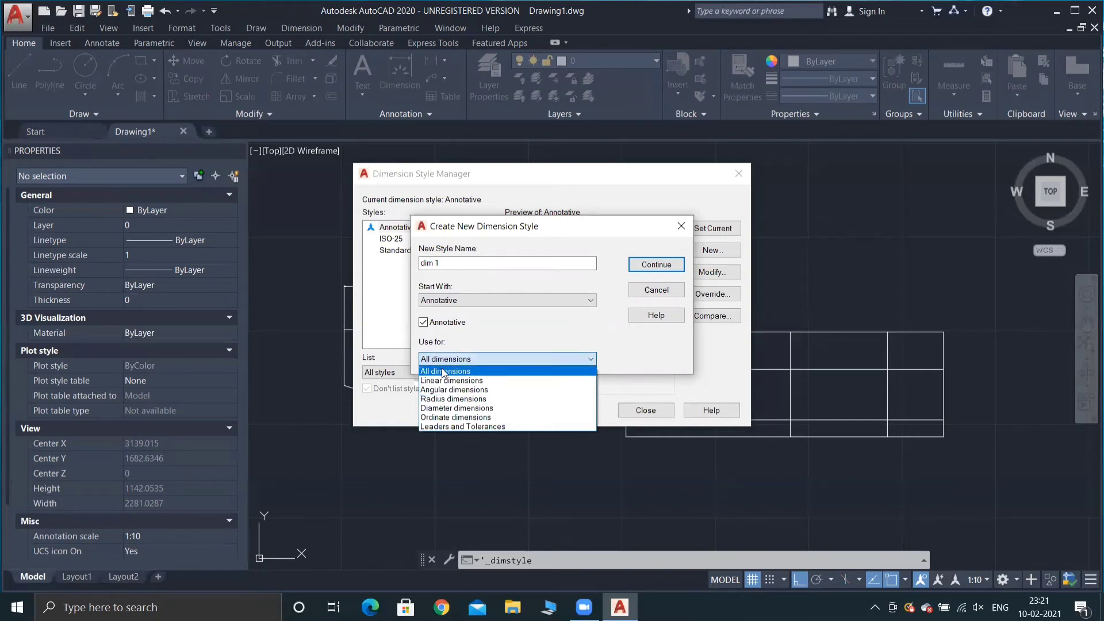
left_click(444, 371)
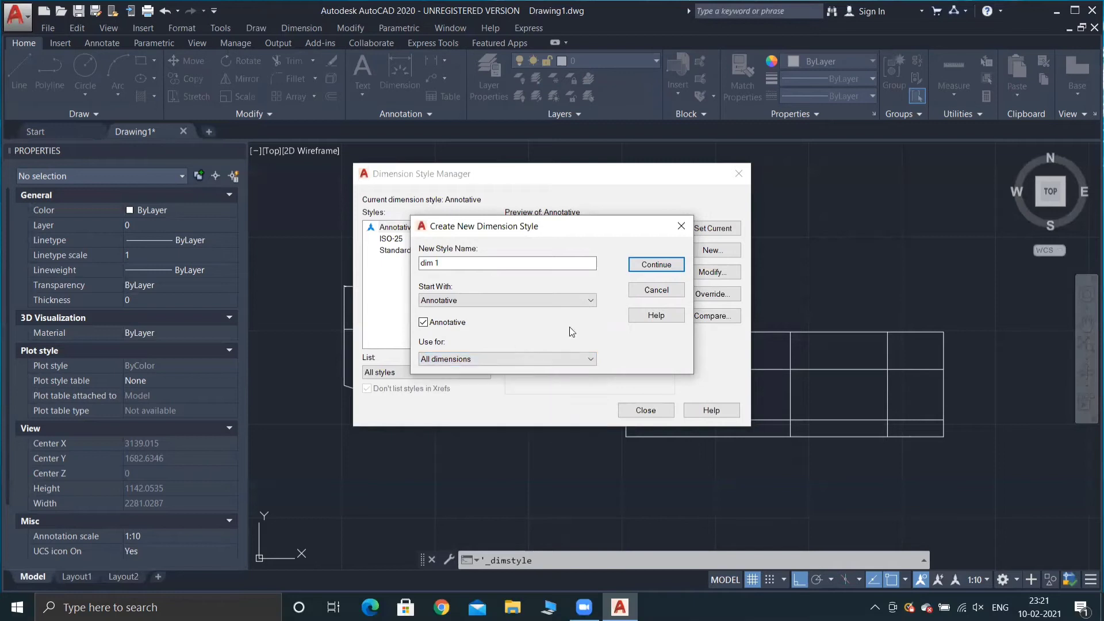
Step: Continue to the dim 1 style settings and give its dimension lines the color Red with ByBlock linetype and lineweight
left_click(656, 265)
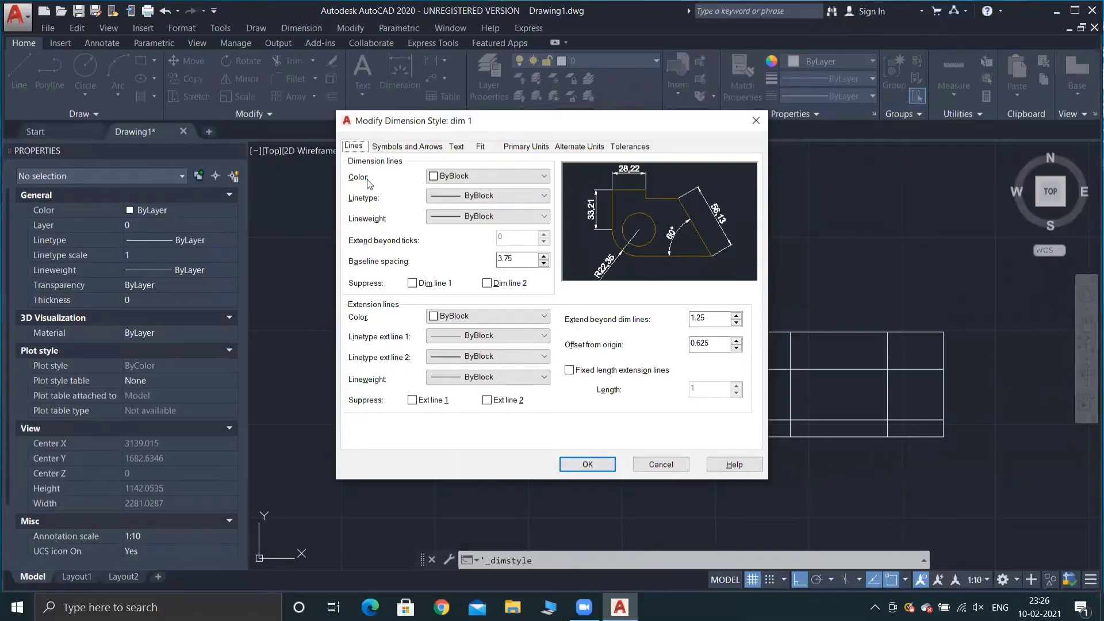
left_click(449, 177)
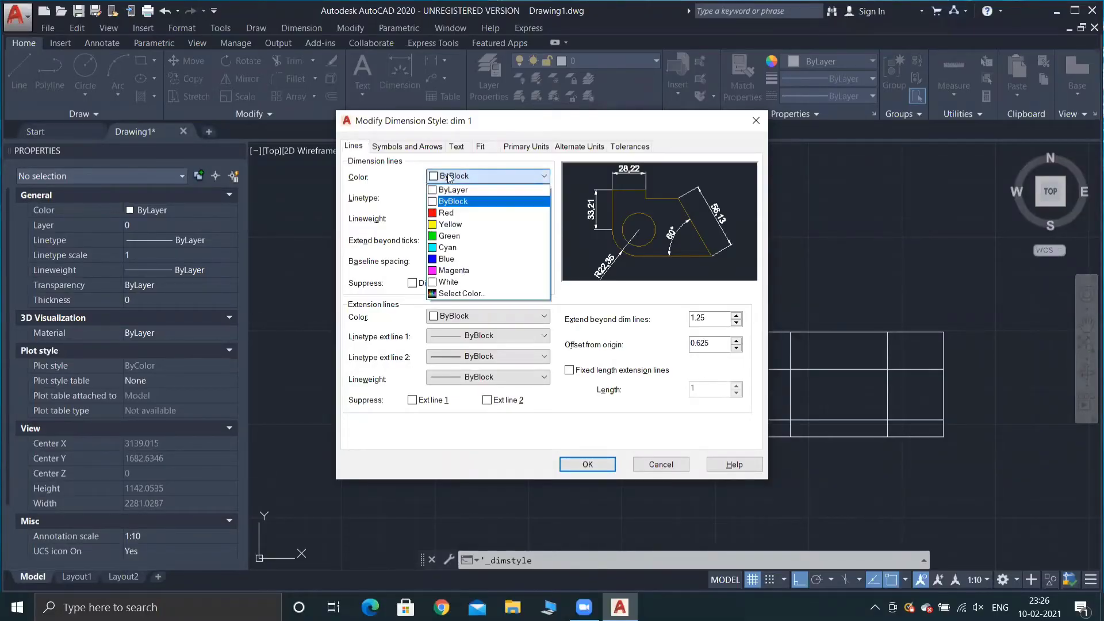
left_click(447, 213)
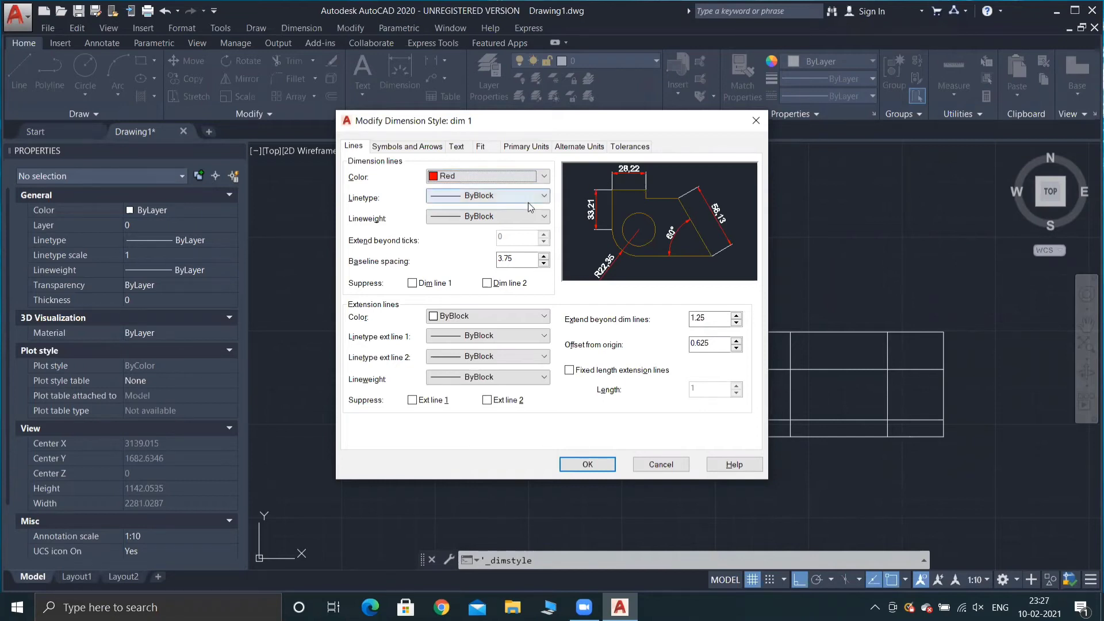
left_click(508, 196)
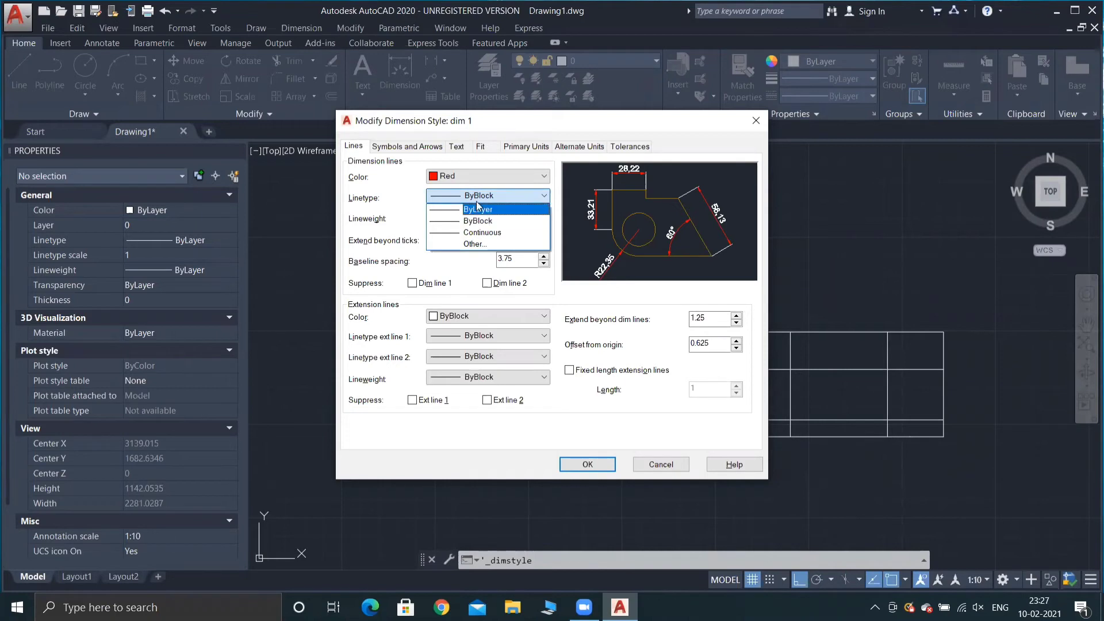
left_click(457, 220)
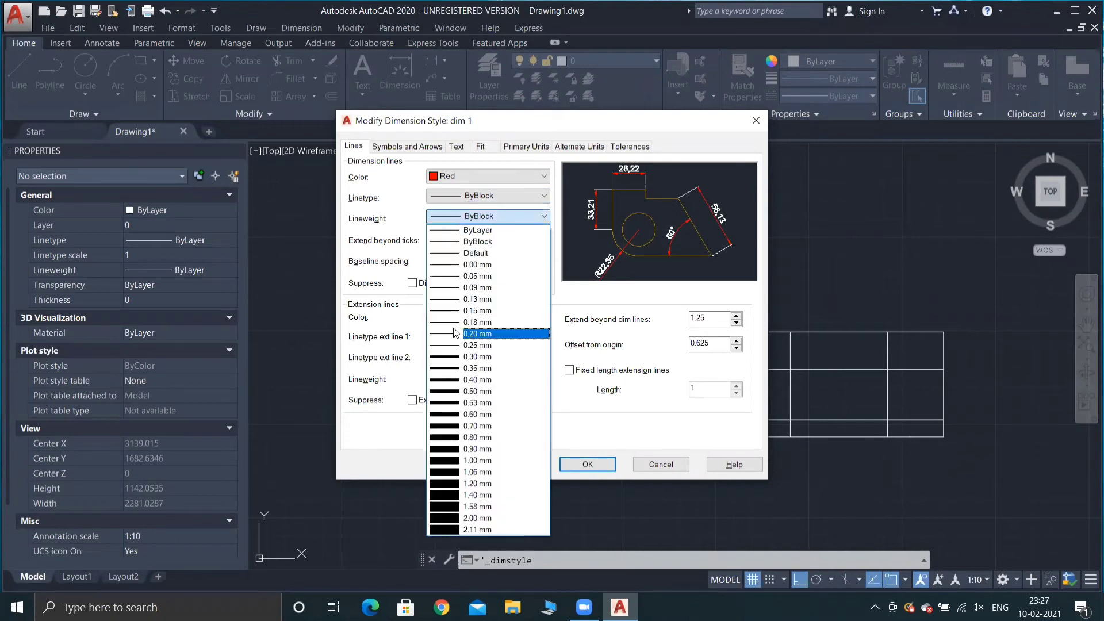
left_click(470, 222)
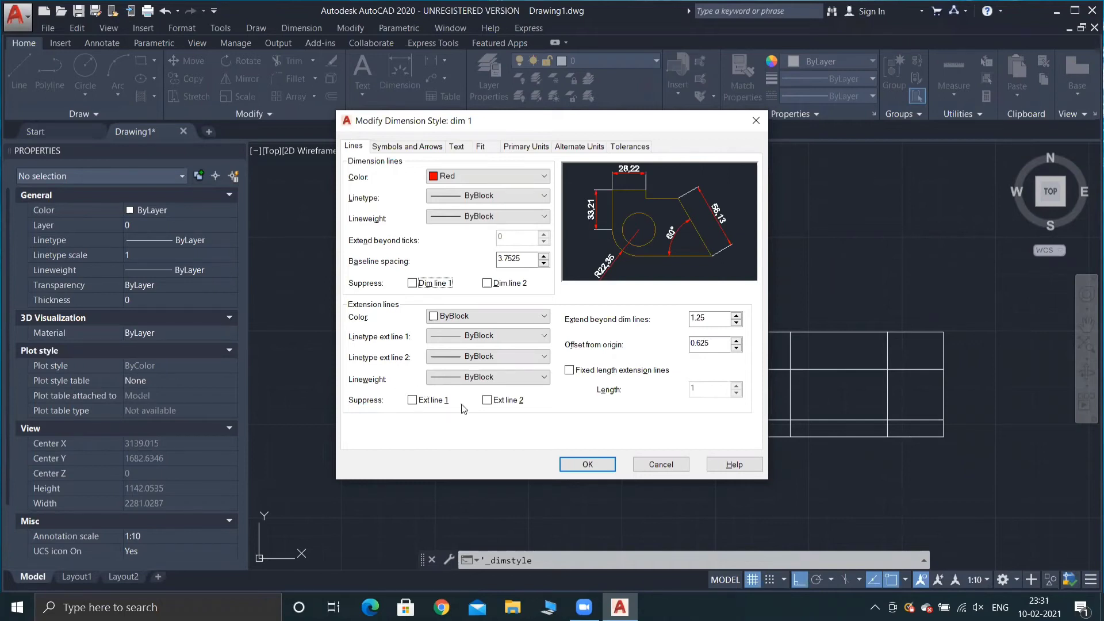
Step: Try suppressing extension line 1 and extension line 2 in turn, and restore both extension lines
left_click(411, 403)
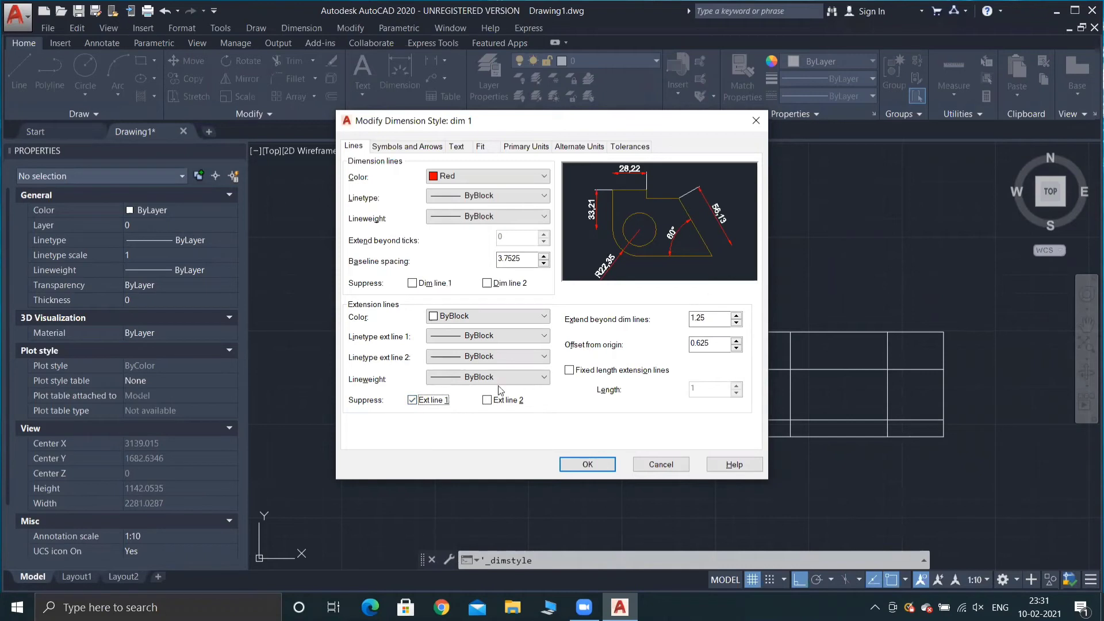
left_click(412, 400)
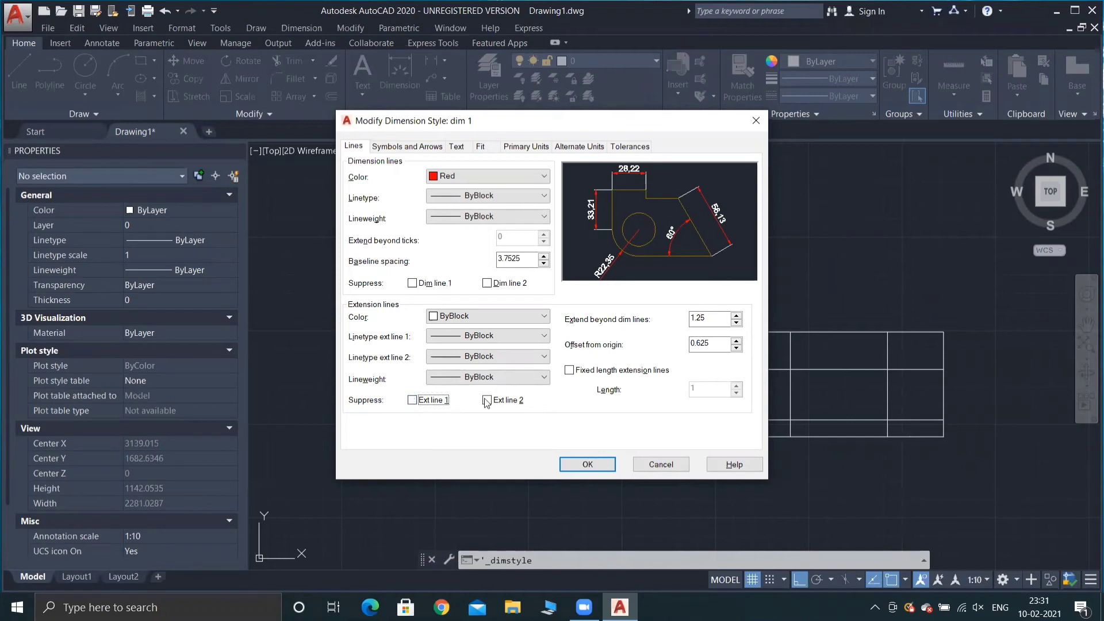
left_click(487, 400)
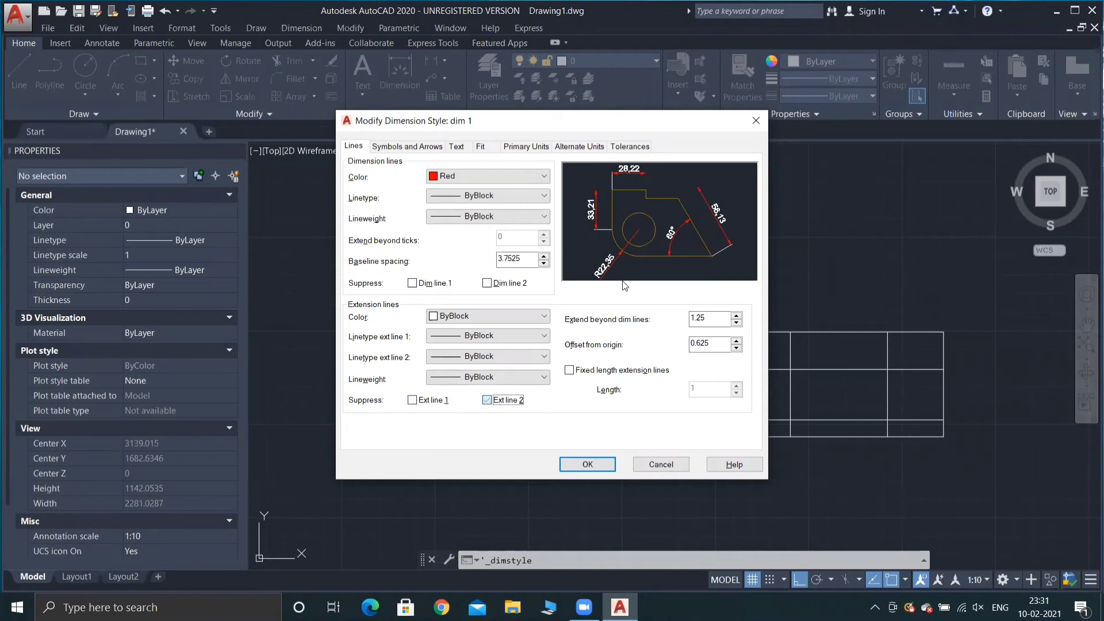
left_click(413, 401)
left_click(413, 400)
left_click(487, 400)
Step: Try suppressing dimension line 1 and dimension line 2, singly and together, and restore both dimension lines
left_click(412, 284)
left_click(413, 283)
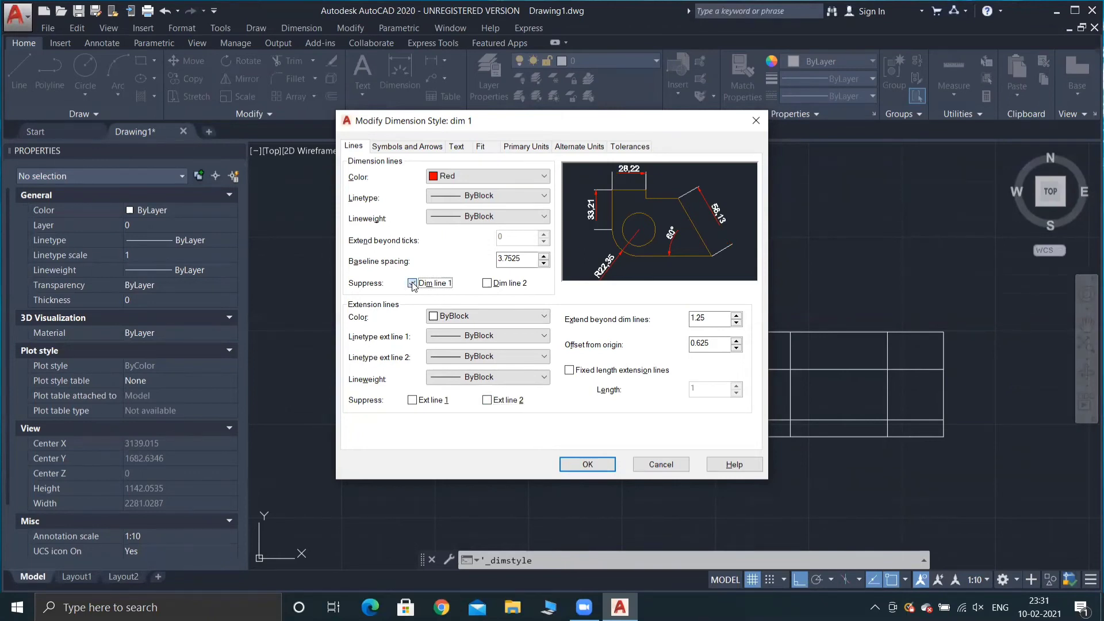
left_click(488, 284)
left_click(488, 283)
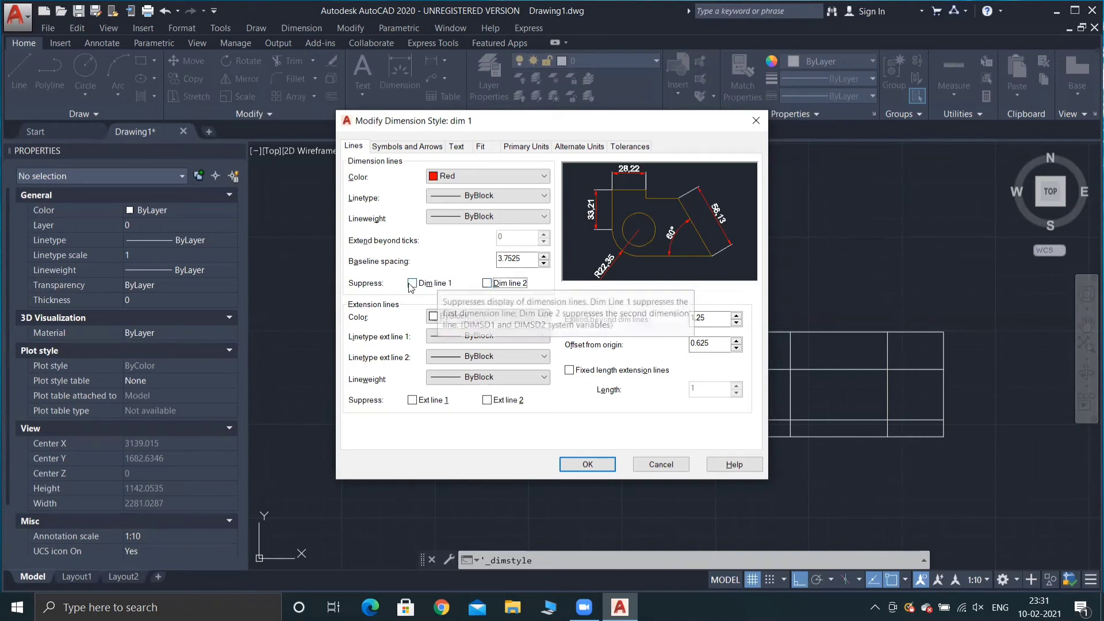
left_click(419, 284)
left_click(487, 283)
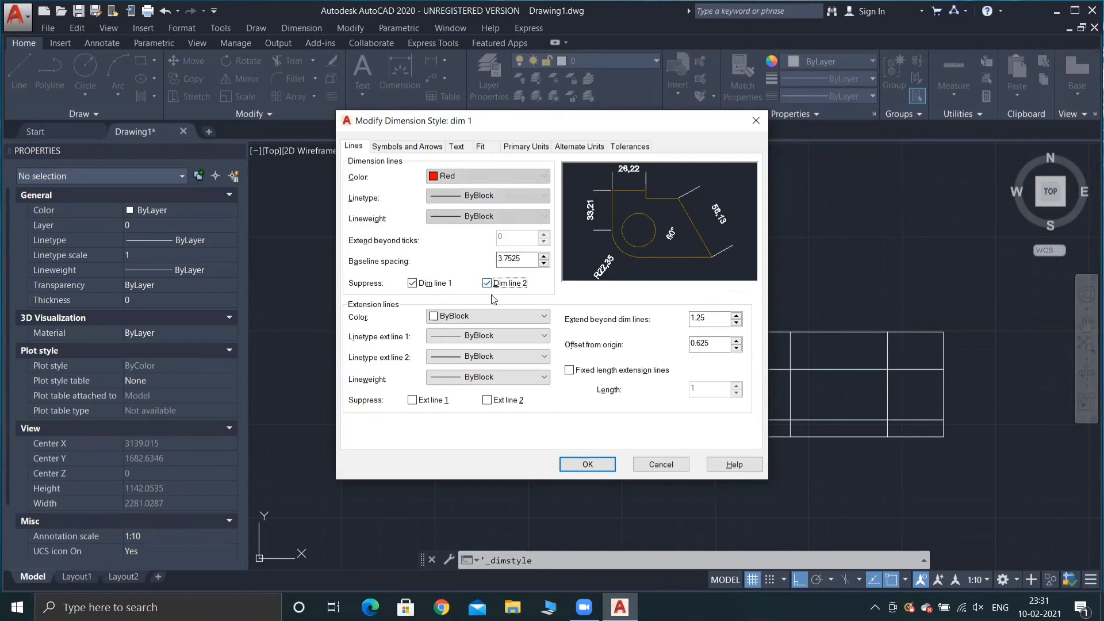
left_click(487, 284)
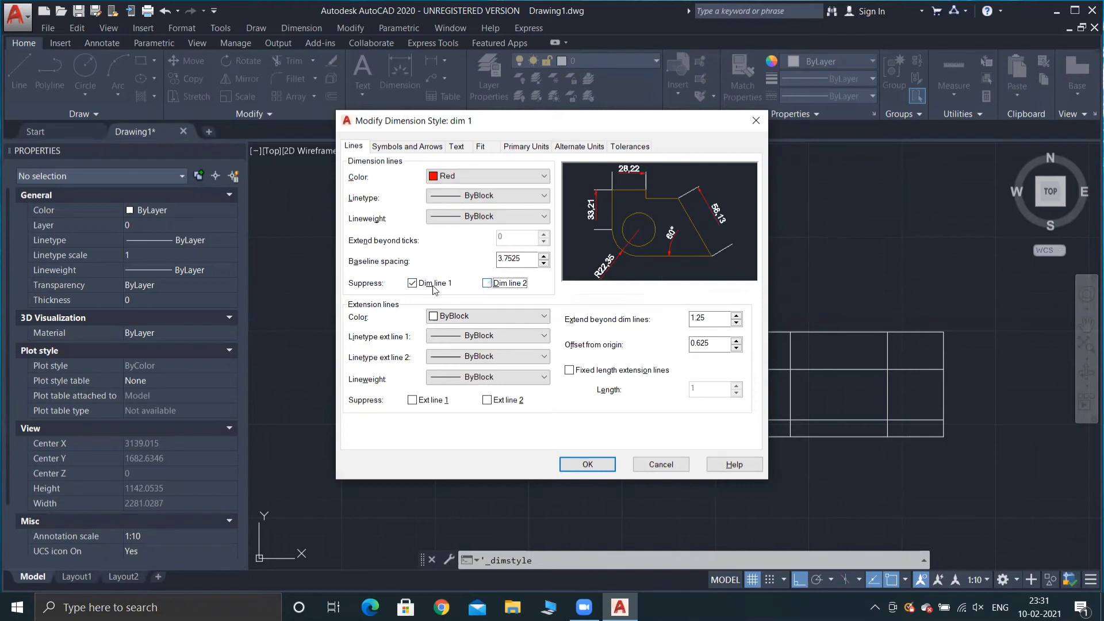
left_click(413, 284)
Step: Set the extension lines to extend 4 beyond the dimension lines and save the dim 1 style
left_click(716, 317)
key("BackSpace")
key("BackSpace")
key("BackSpace")
type("4")
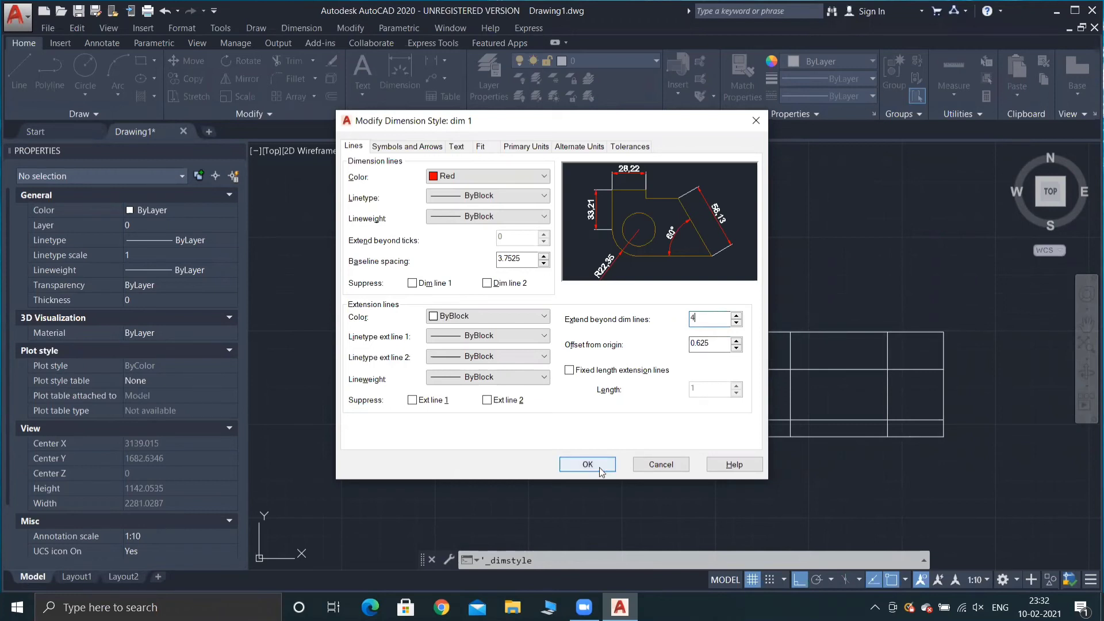
left_click(598, 465)
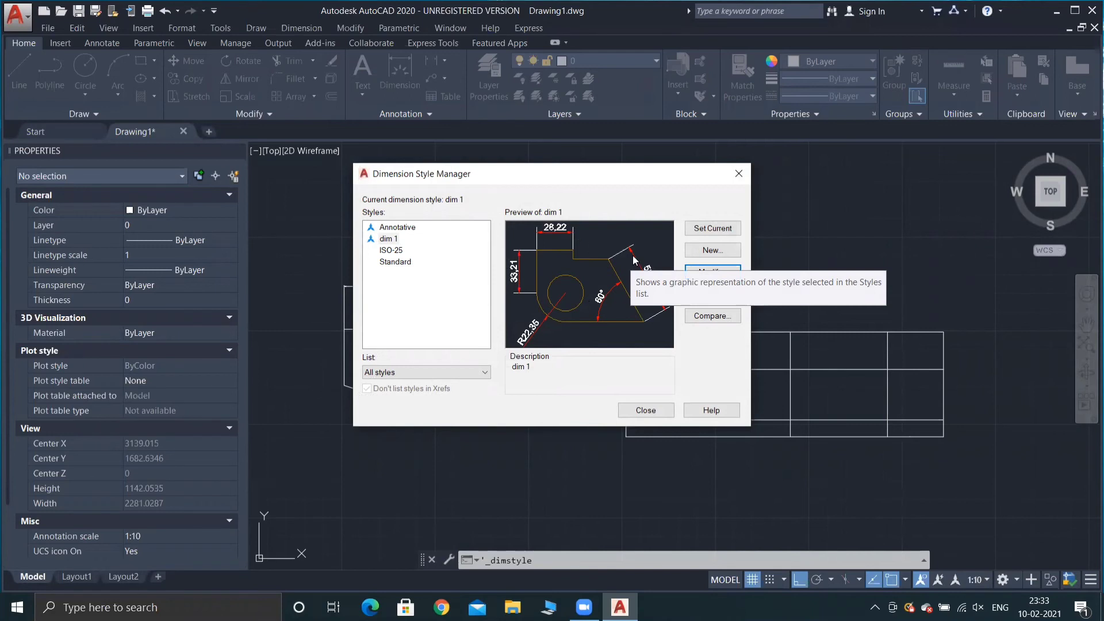
Step: Modify dim 1 so extension lines extend 1 beyond the dimension lines and have a fixed length of 4
left_click(693, 270)
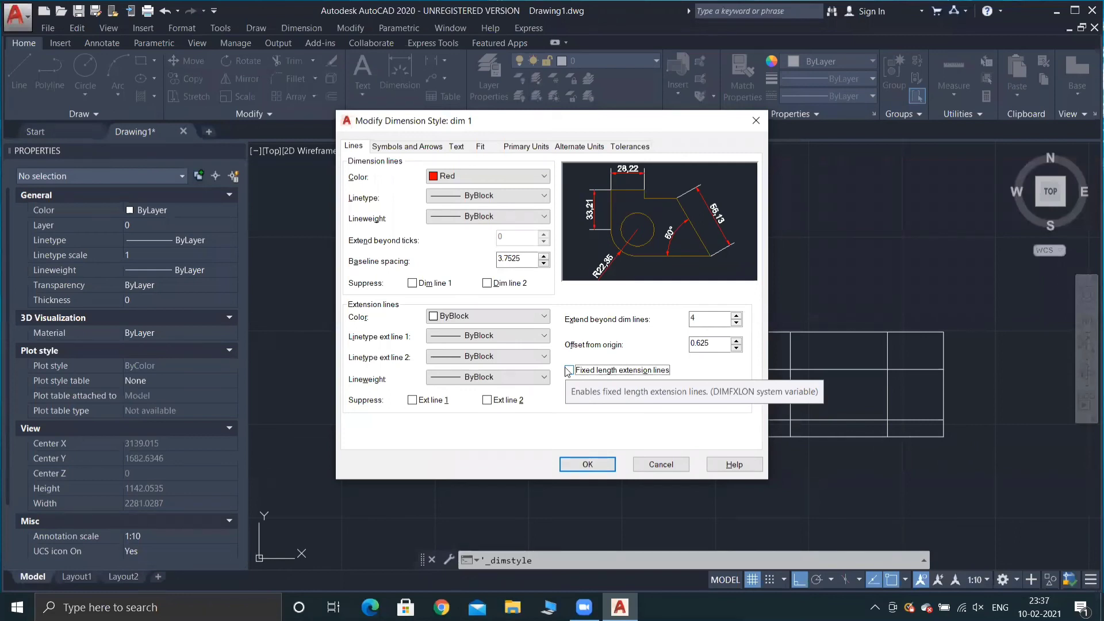
left_click(698, 317)
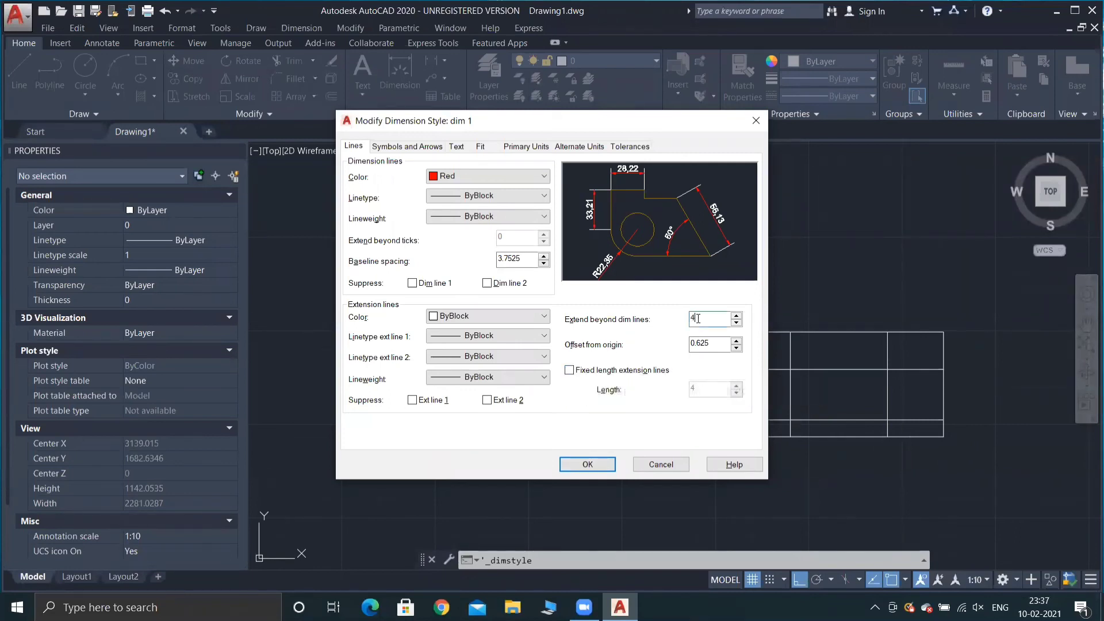
key("BackSpace")
type("1")
left_click(569, 370)
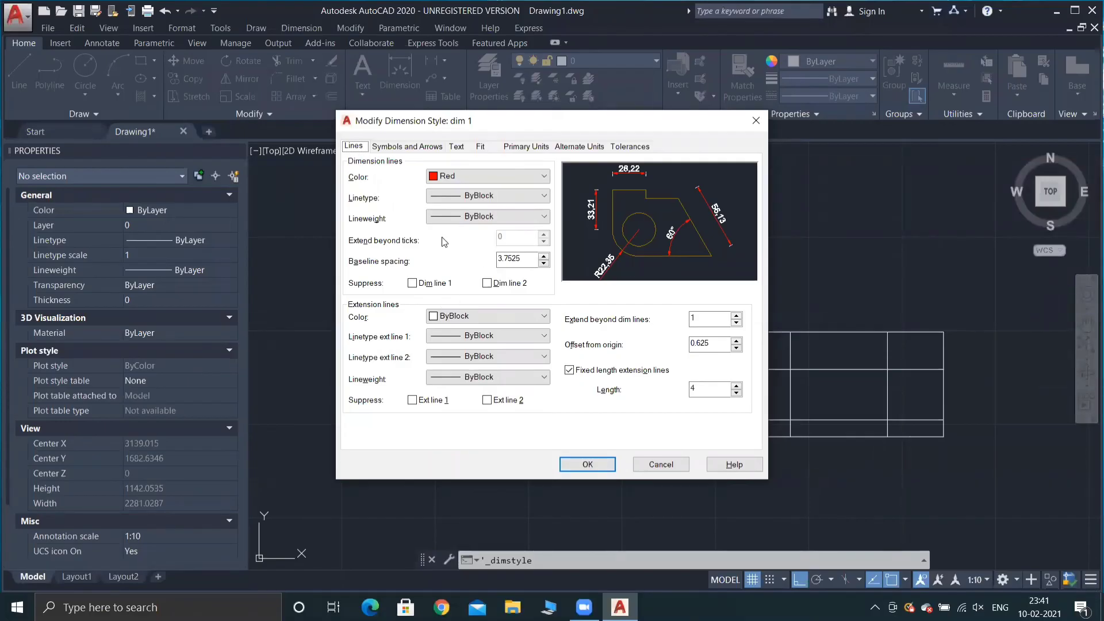
Step: Examine the arrowhead and center mark options of the dim 1 style and close the Dimension Style Manager
left_click(418, 148)
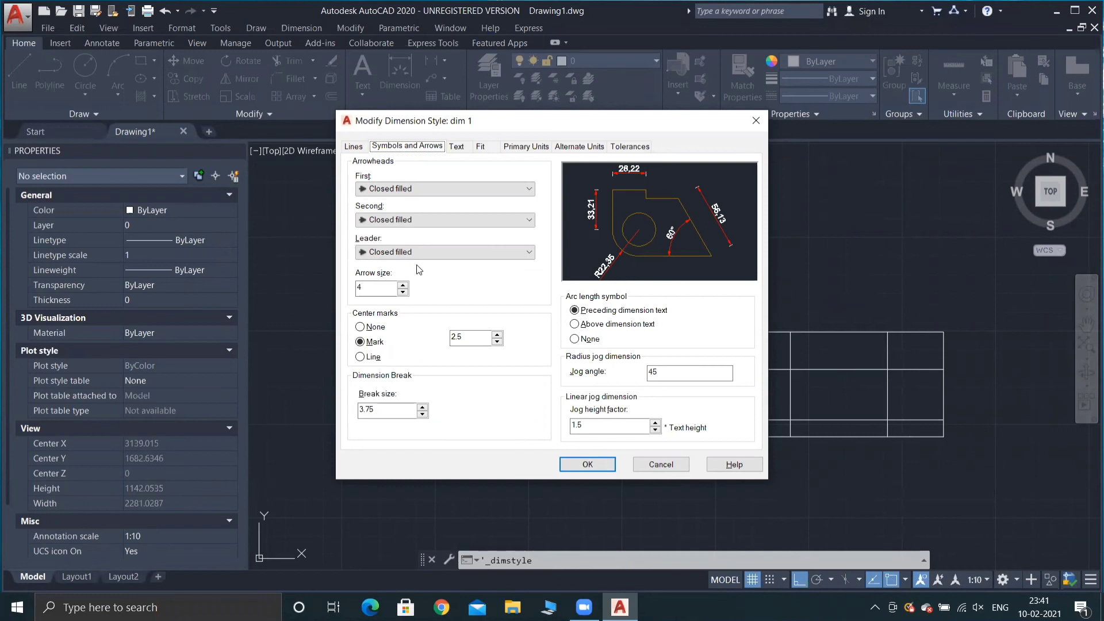
left_click(384, 190)
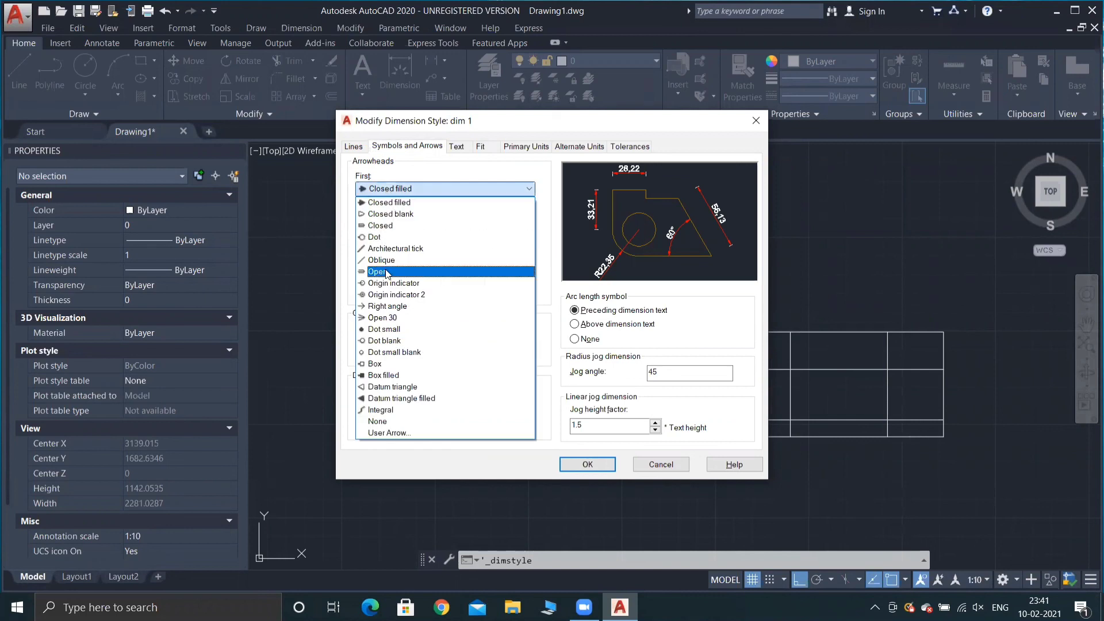
left_click(396, 189)
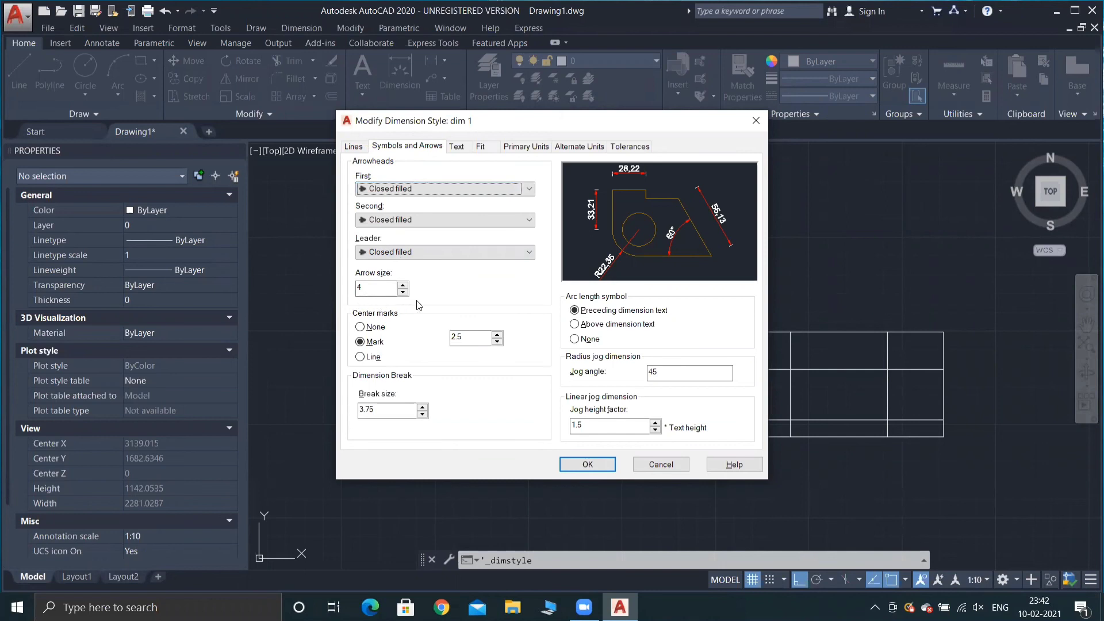
left_click(374, 341)
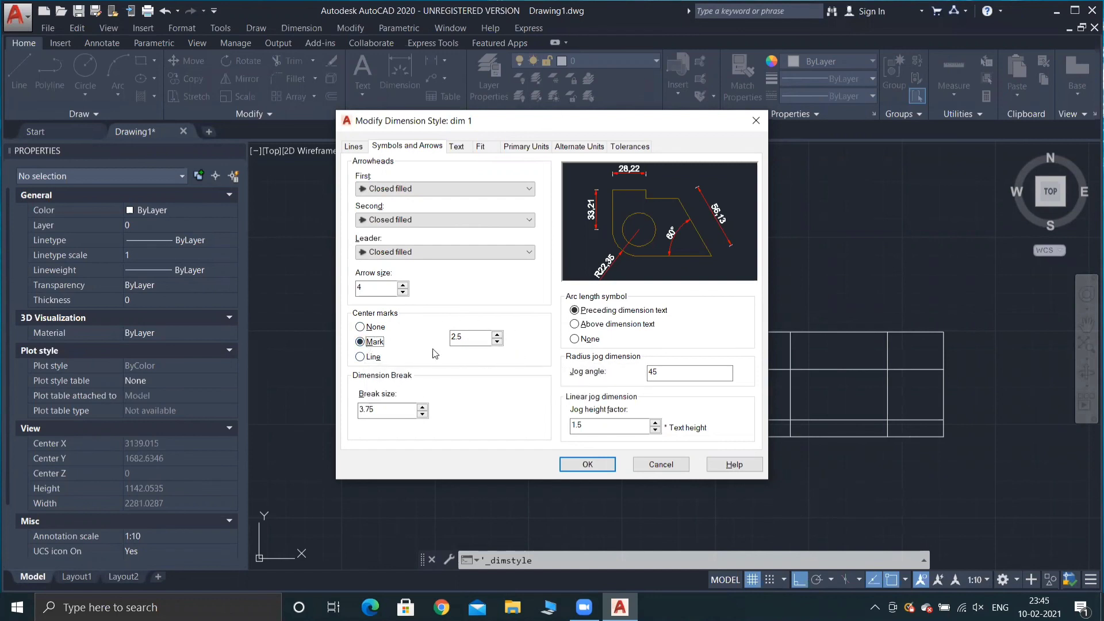
left_click(479, 338)
left_click(757, 120)
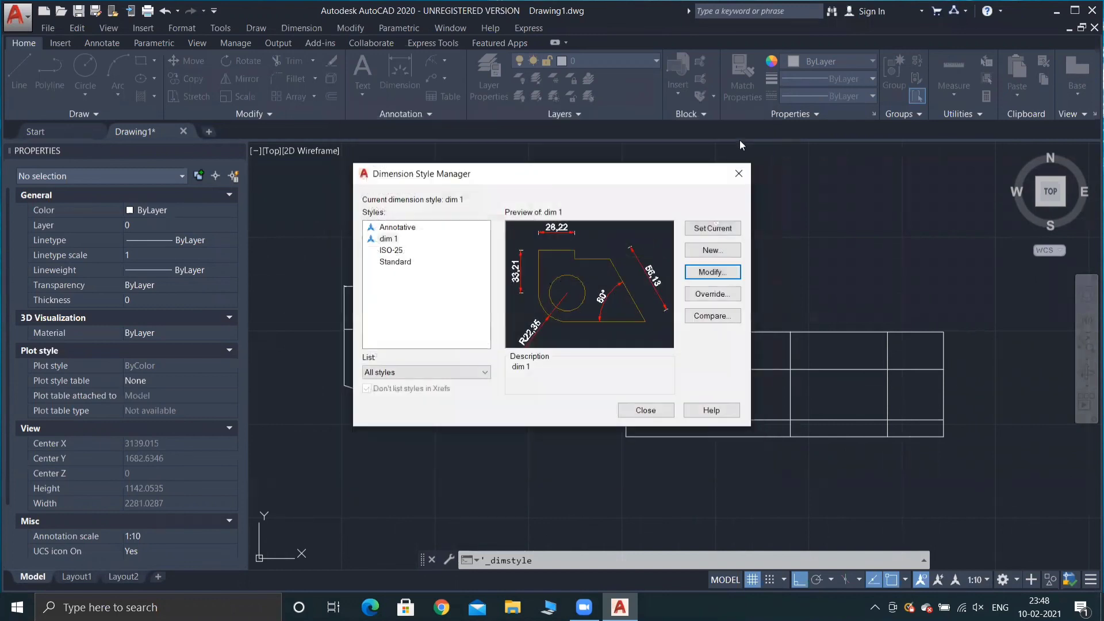
left_click(740, 168)
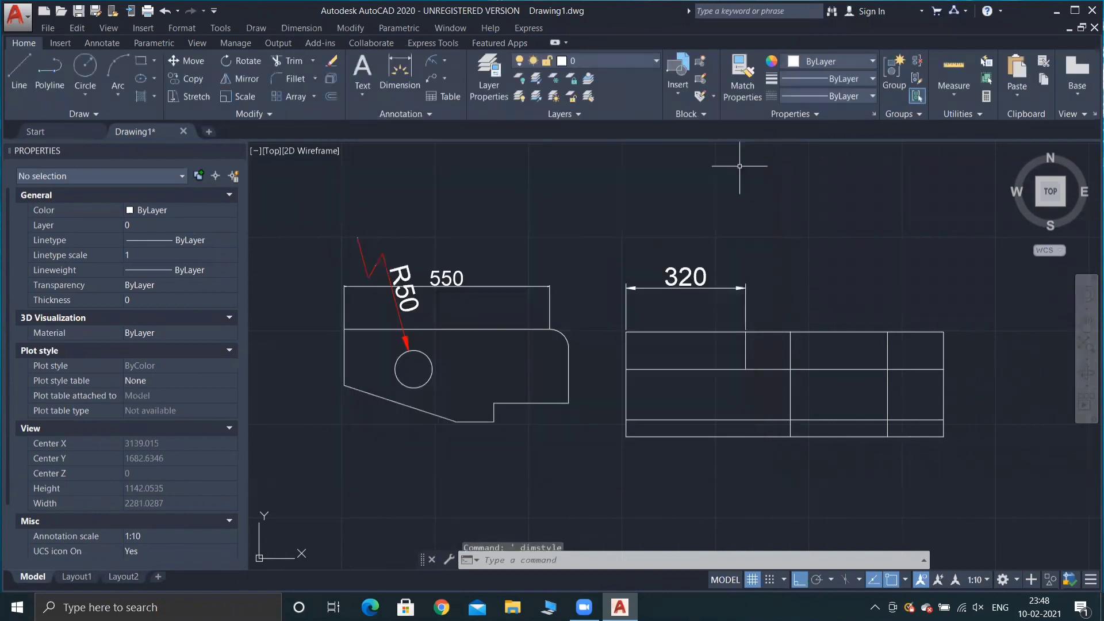